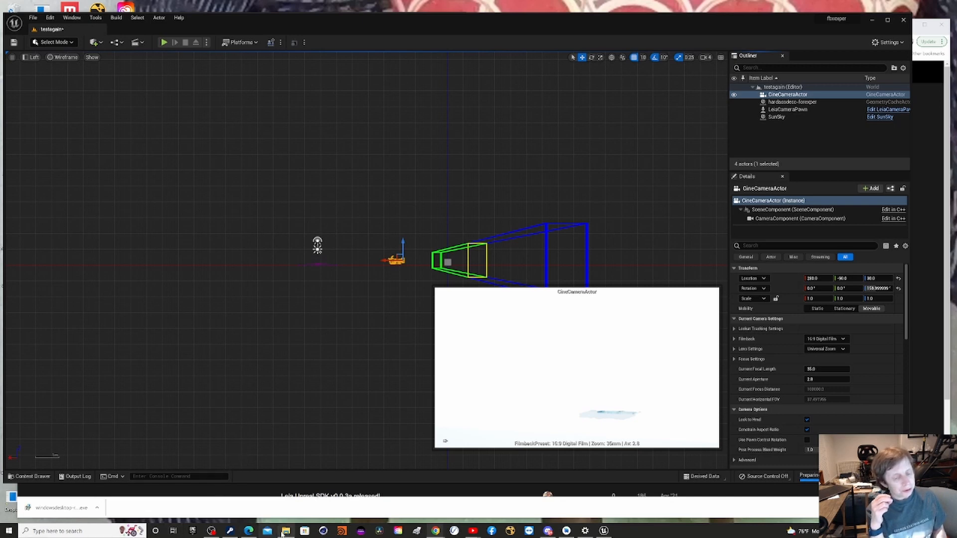
# Bring up the AppData Local folder in File Explorer and look inside its UnrealEngine folder.
pyautogui.moveTo(282, 534)
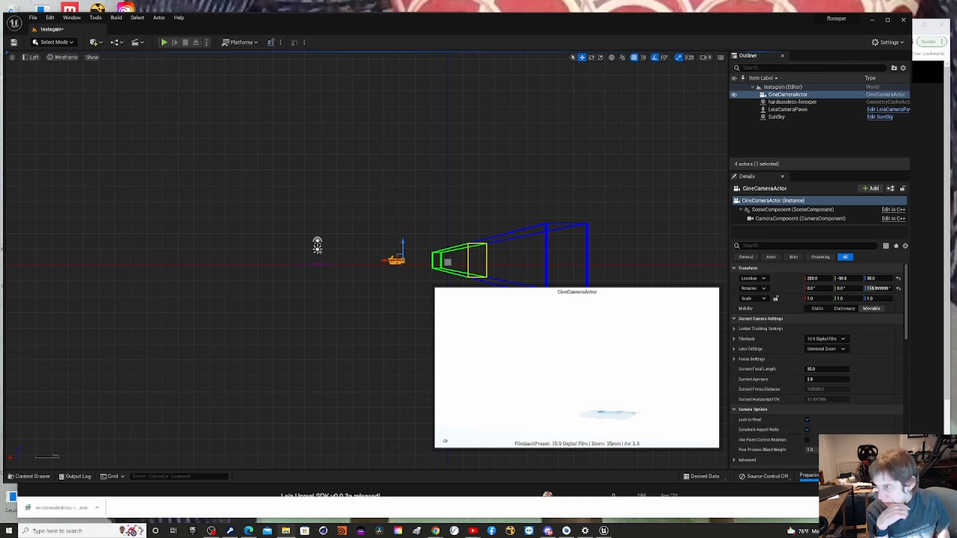
pyautogui.moveTo(956, 245); pyautogui.dragTo(406, 73)
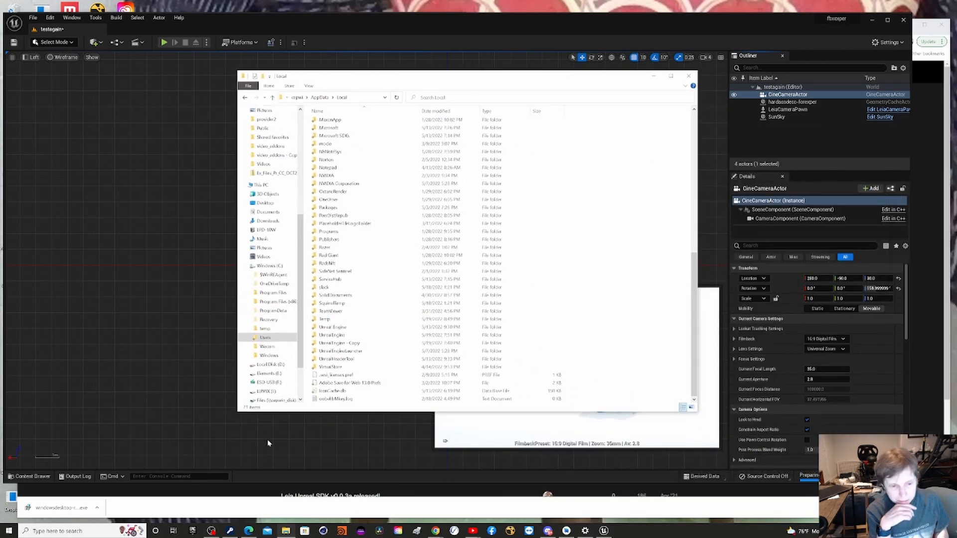
pyautogui.doubleClick(349, 335)
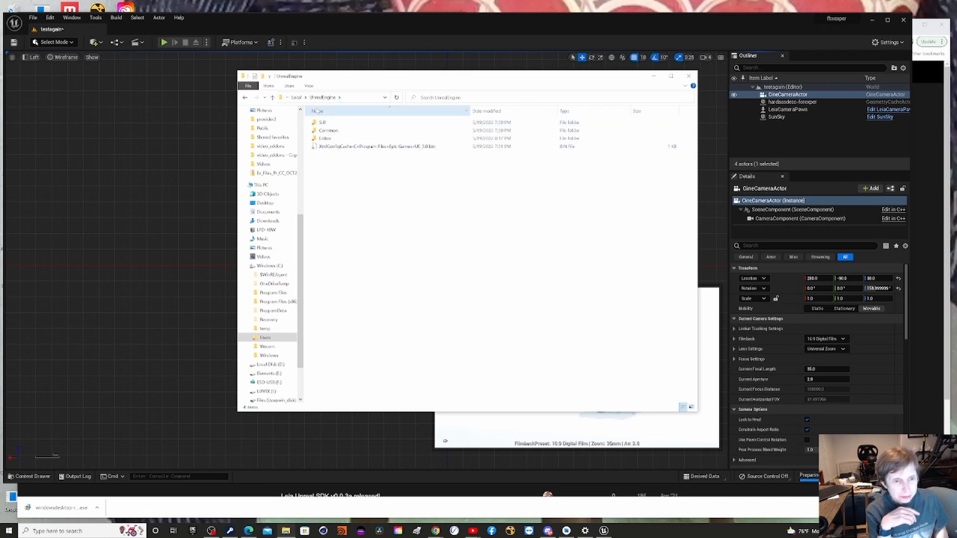
pyautogui.click(297, 97)
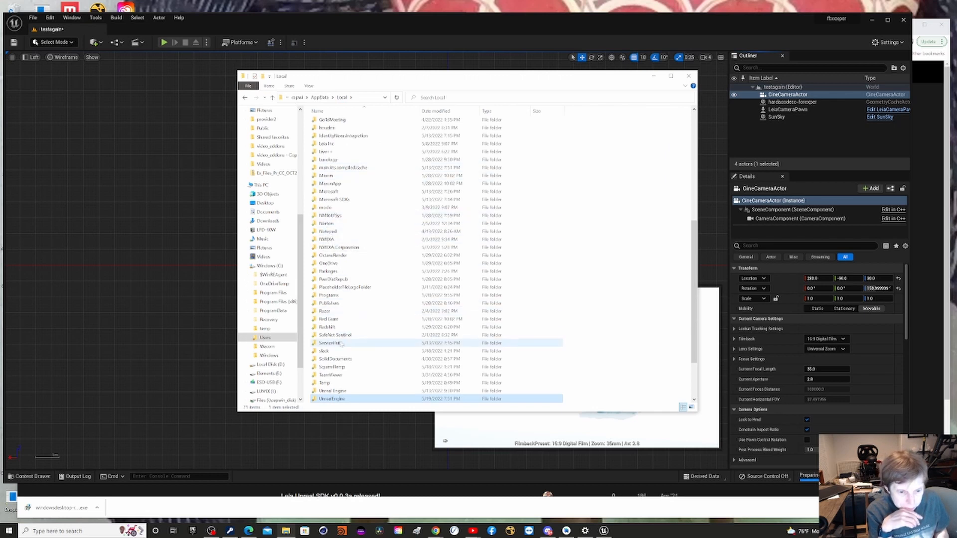
# Inspect the Engine and Enterprise subfolders of the Unreal Engine folder in Local, and return to Local.
pyautogui.doubleClick(328, 391)
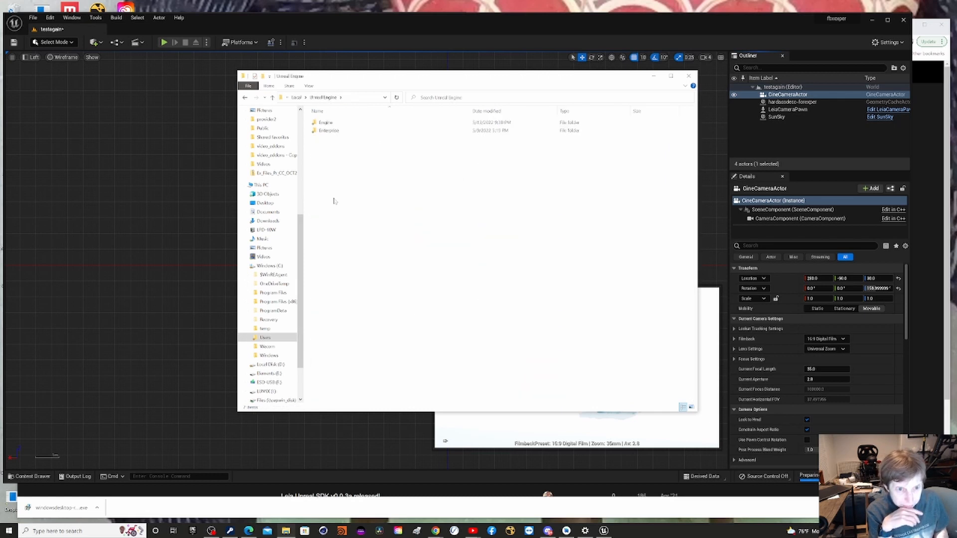
pyautogui.click(333, 132)
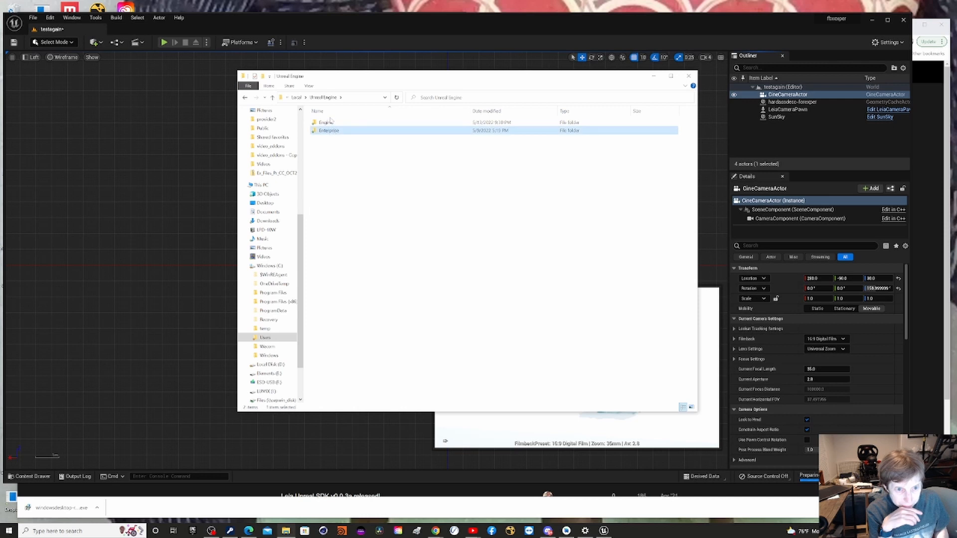
pyautogui.doubleClick(326, 122)
pyautogui.click(327, 122)
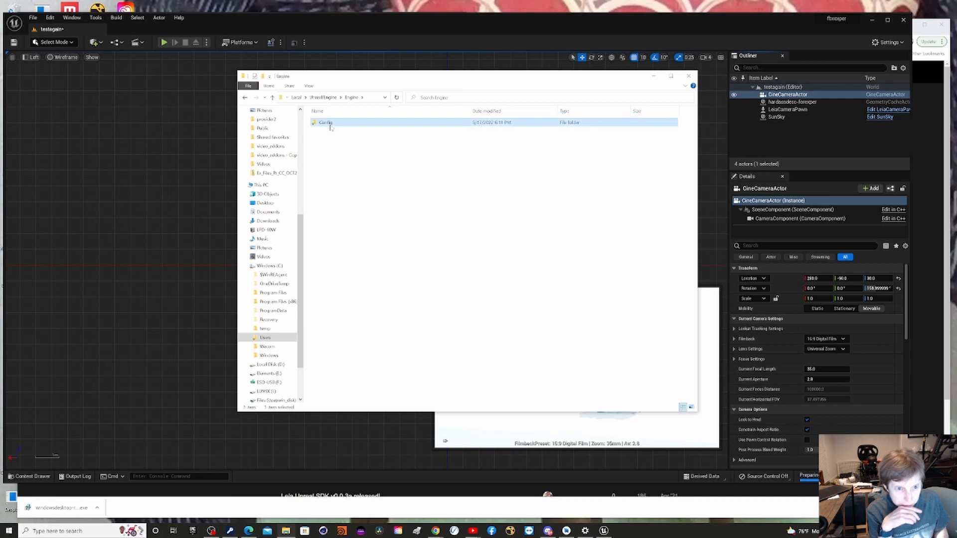
pyautogui.click(323, 97)
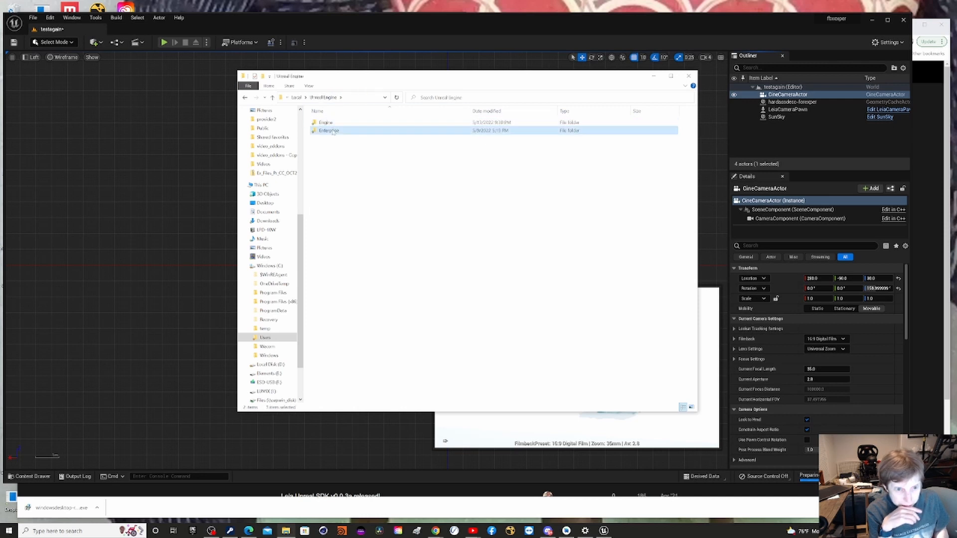
pyautogui.doubleClick(332, 131)
pyautogui.click(322, 97)
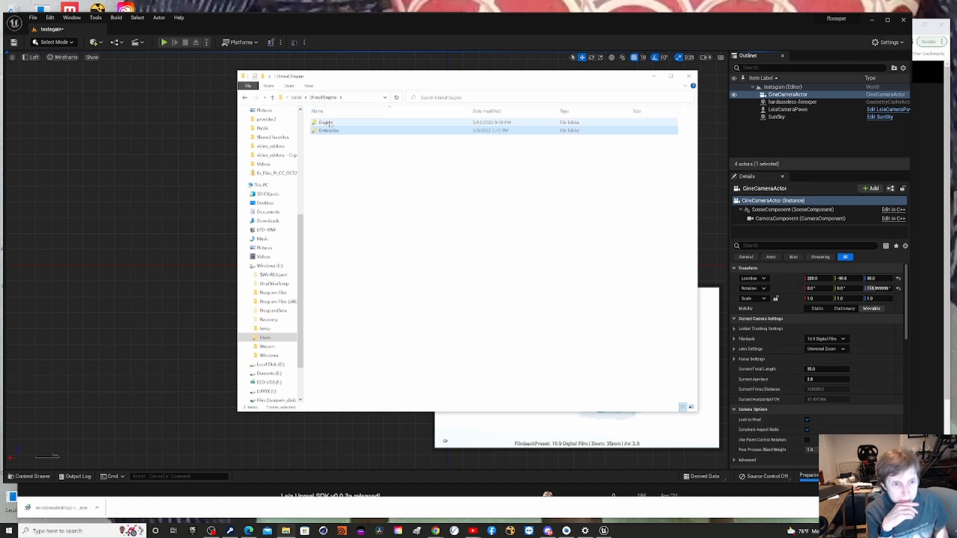
pyautogui.click(299, 99)
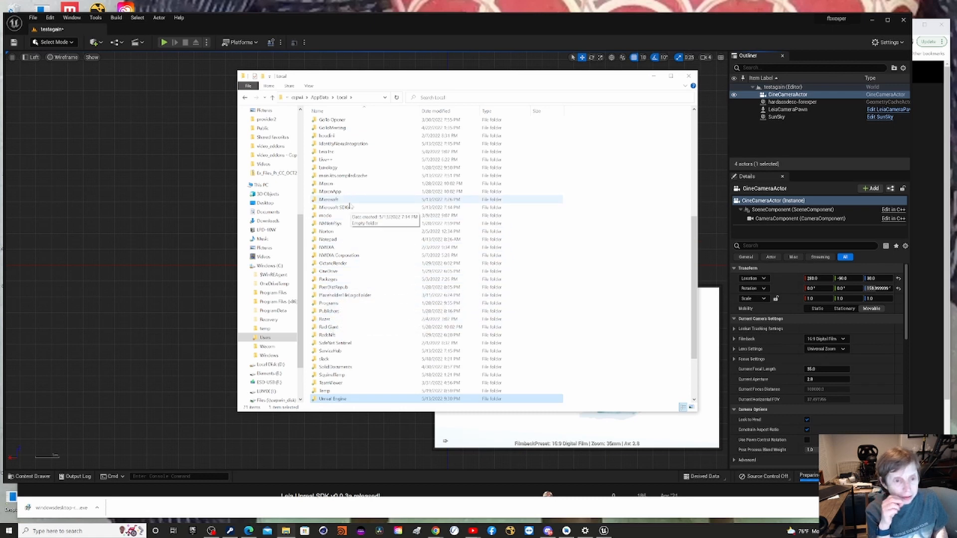
# View the Android Sdk platform-tools folder under Local, go back to the Android folder, and close File Explorer.
pyautogui.scroll(5, 337, 259)
pyautogui.scroll(4, 324, 164)
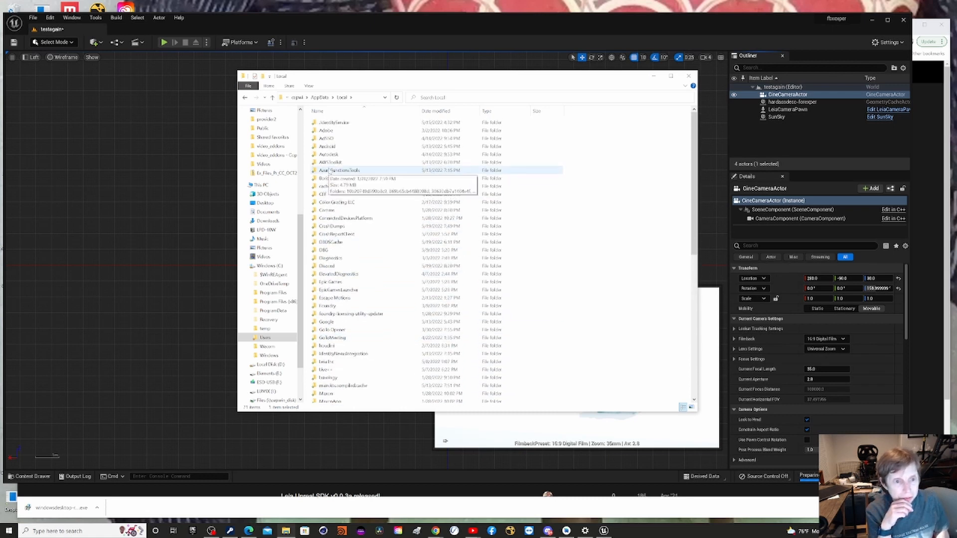
pyautogui.click(312, 146)
pyautogui.doubleClick(312, 146)
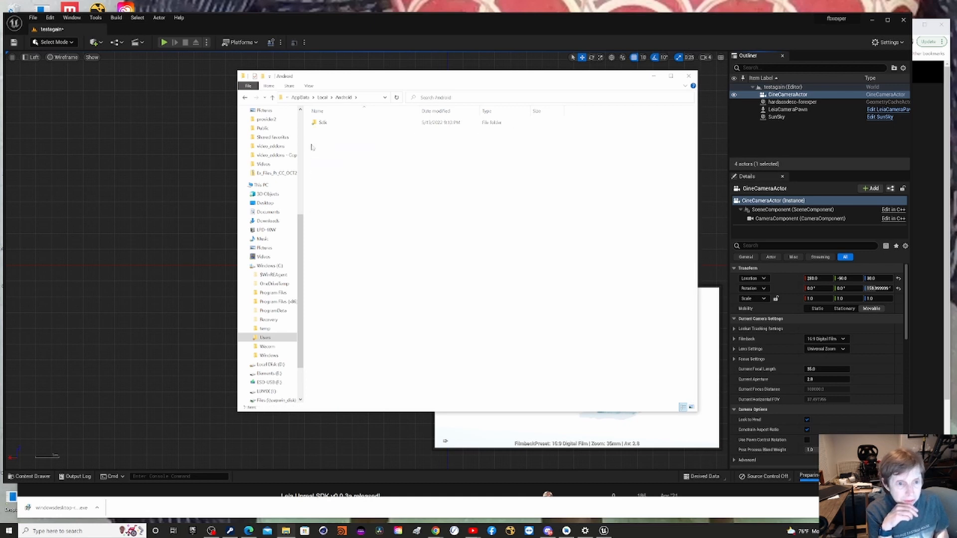
pyautogui.doubleClick(323, 124)
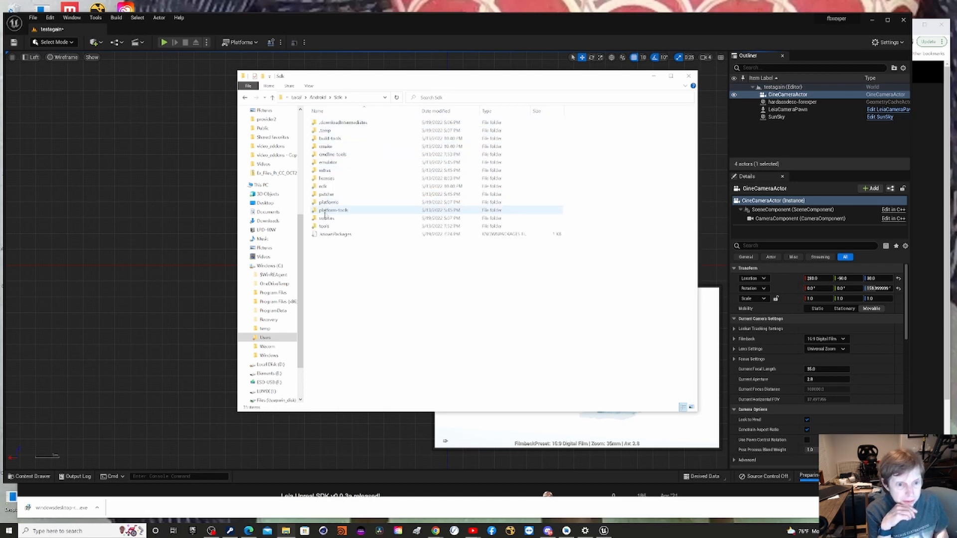
pyautogui.click(329, 212)
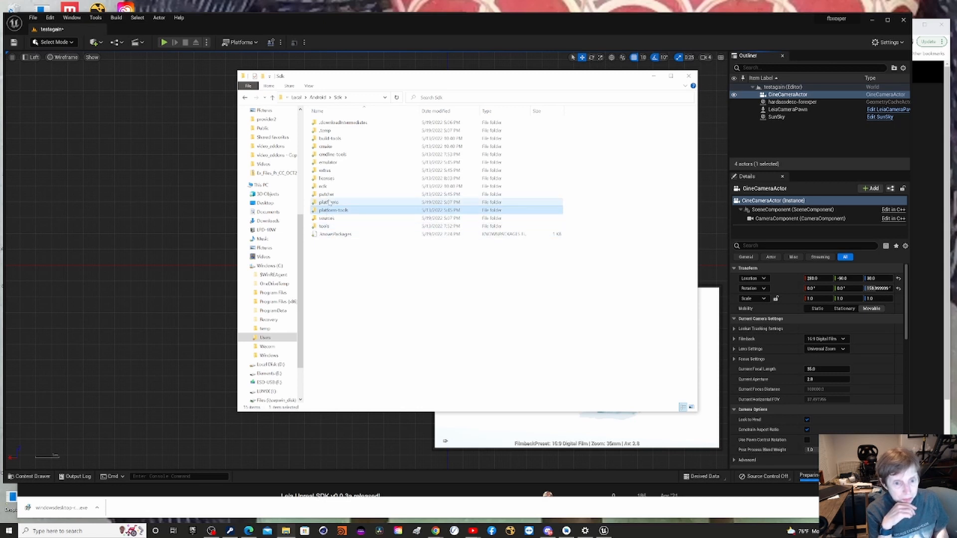
pyautogui.doubleClick(335, 213)
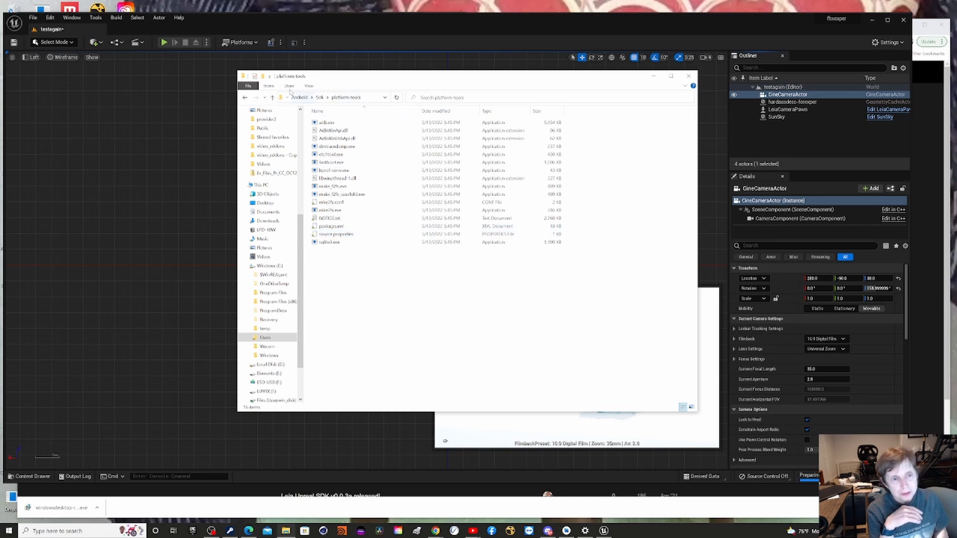
pyautogui.click(300, 97)
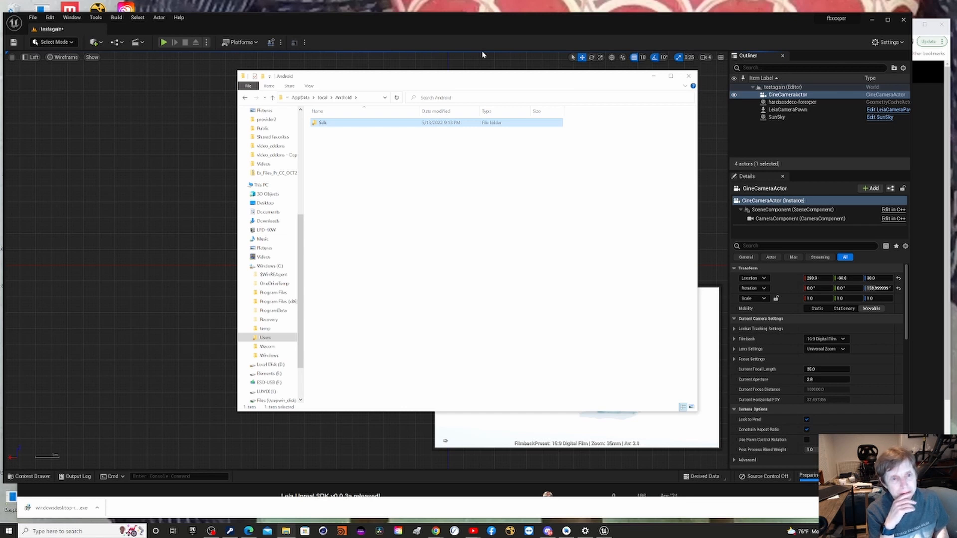
pyautogui.click(688, 77)
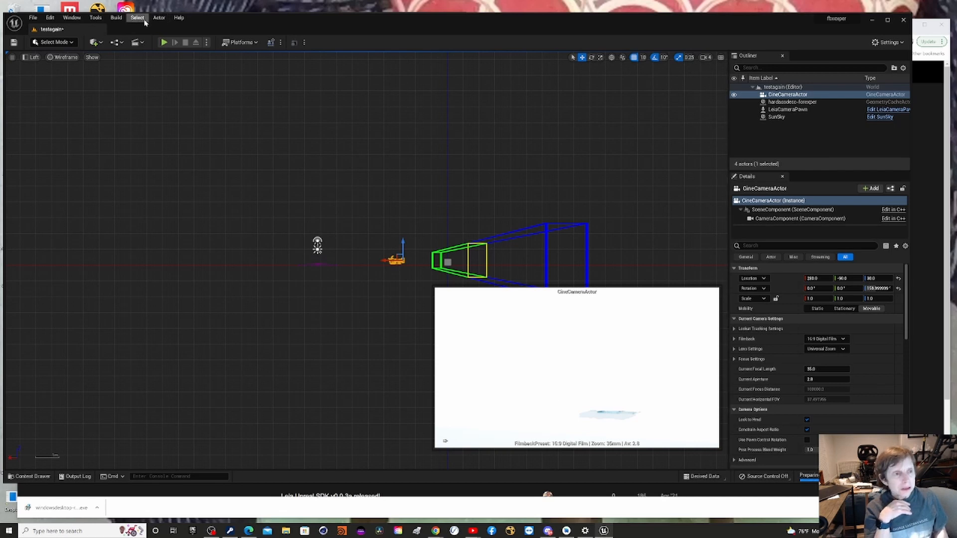
# Open the project's plugin list and search it for "Leia".
pyautogui.click(50, 18)
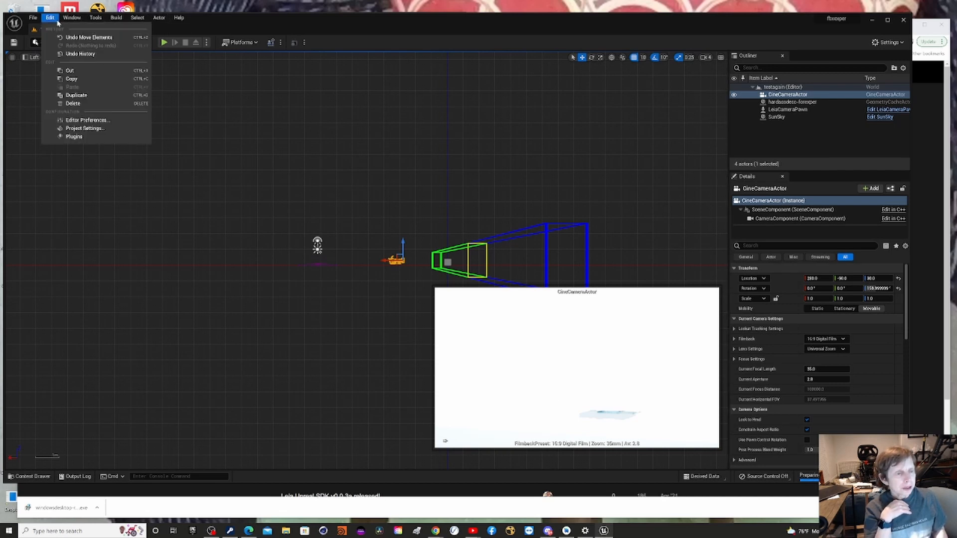
pyautogui.click(103, 137)
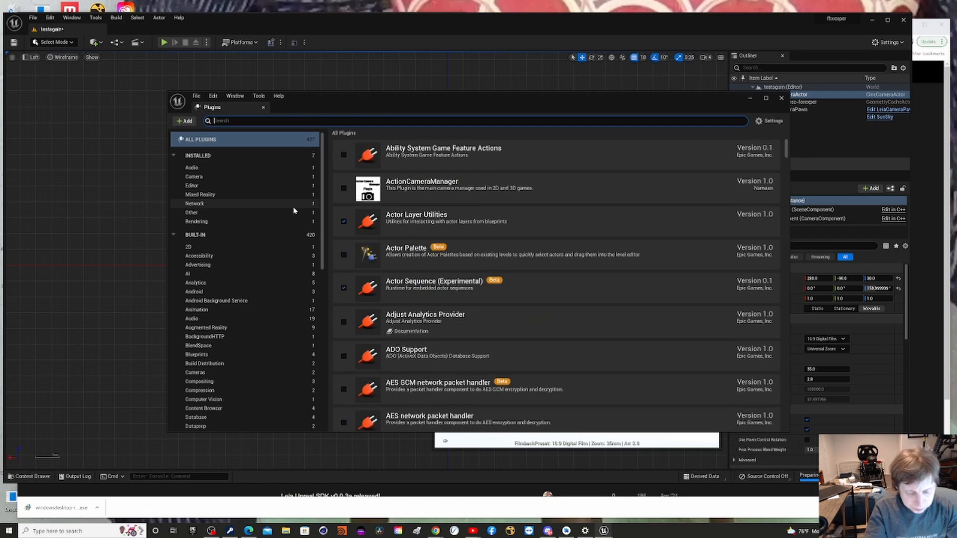
pyautogui.write('Lume')
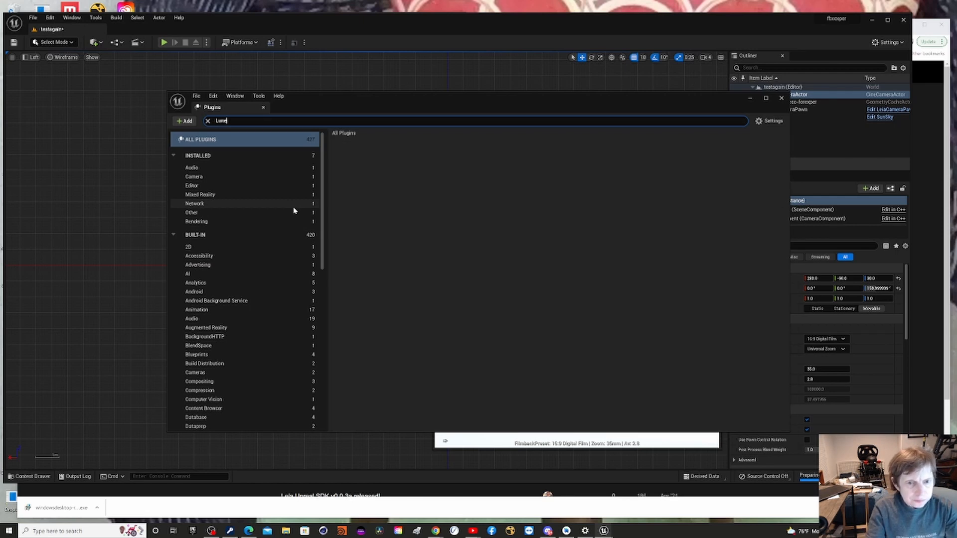
pyautogui.press('BackSpace')
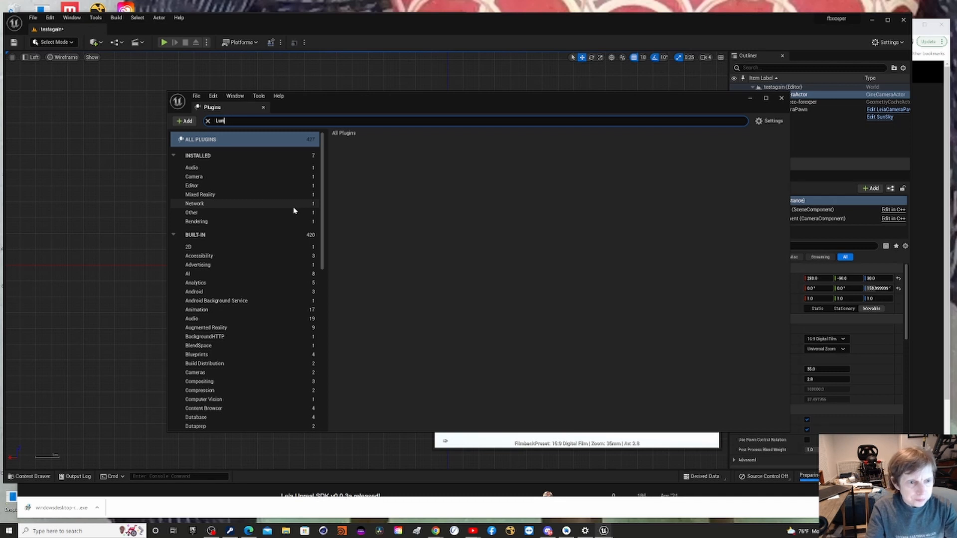
pyautogui.press('BackSpace')
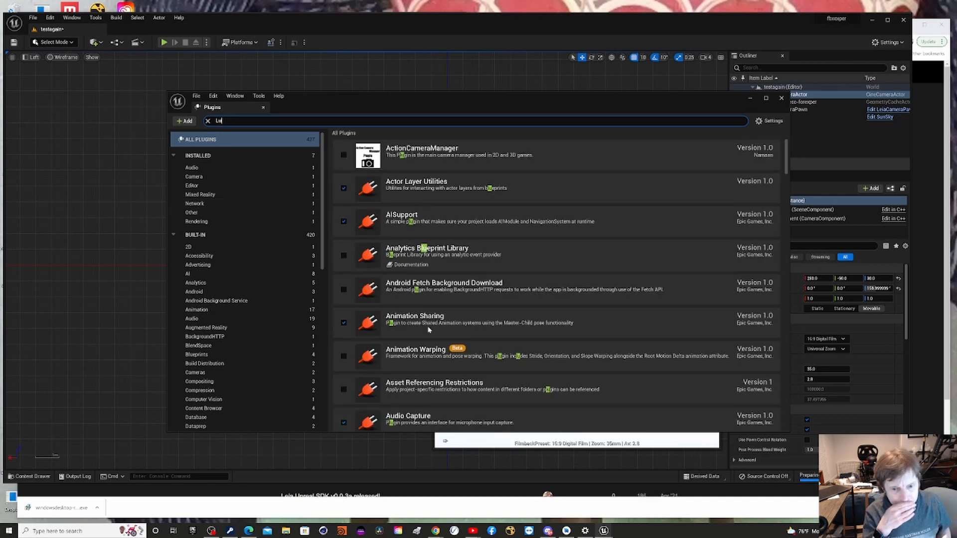
pyautogui.scroll(-3, 427, 330)
pyautogui.scroll(-10, 428, 330)
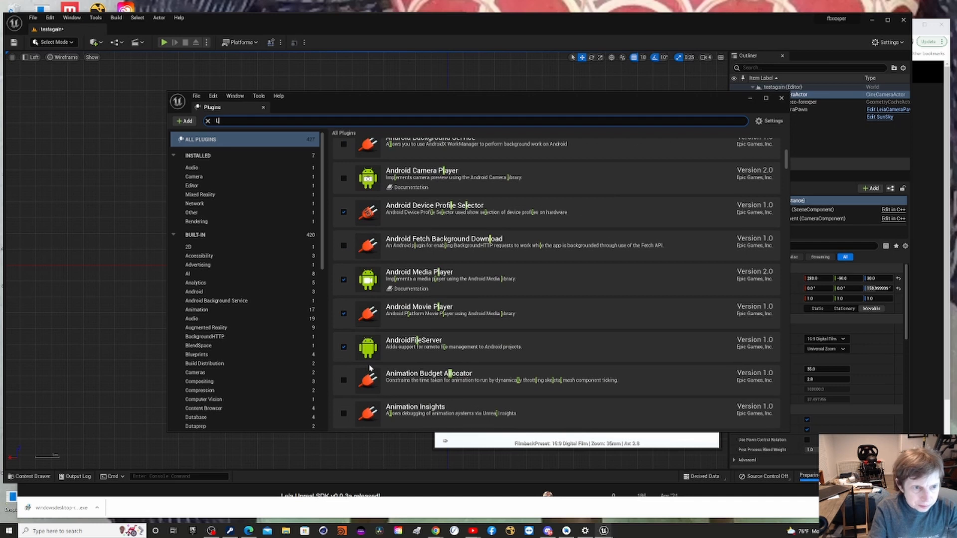
pyautogui.write('ia')
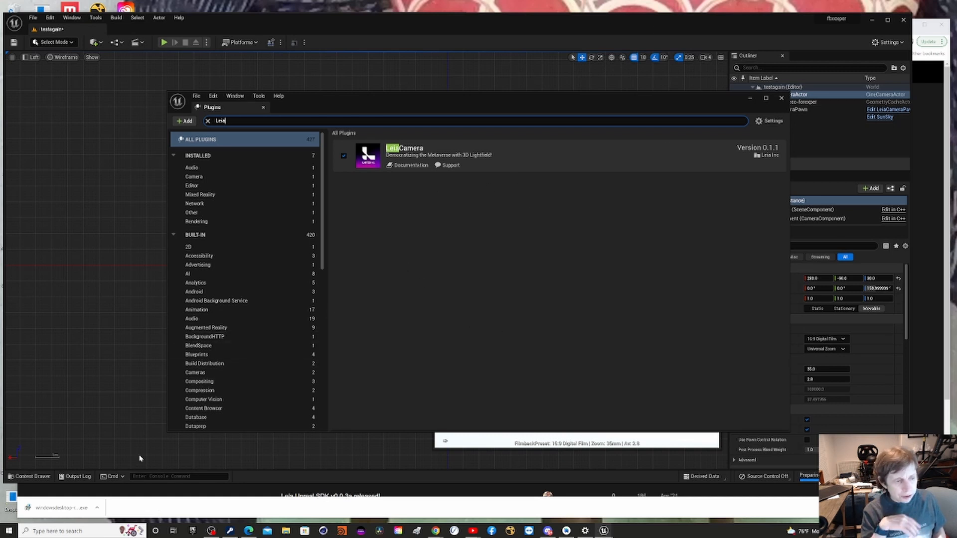
# Expand the destruction and StarterContent folders in the Content Drawer to check their subfolders, and close the plugin list.
pyautogui.click(29, 476)
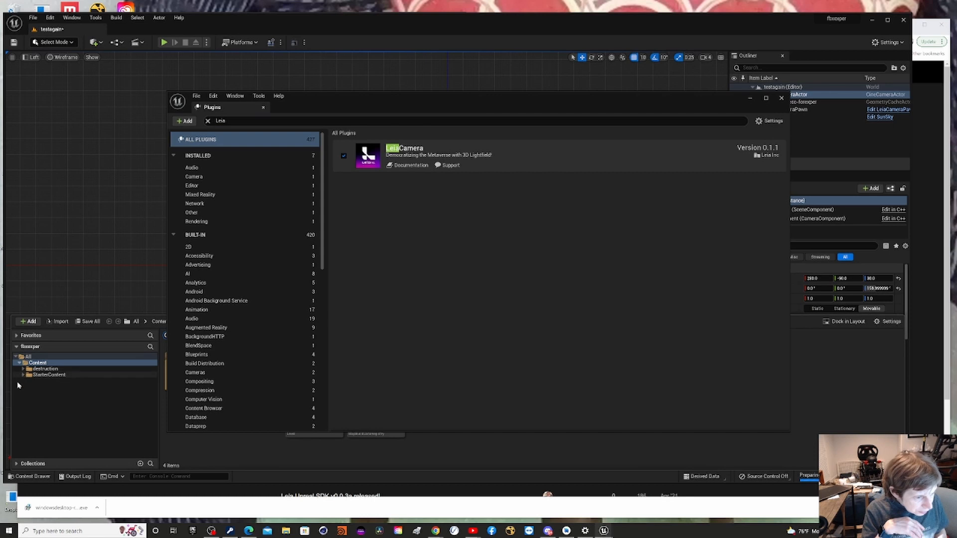
pyautogui.click(16, 464)
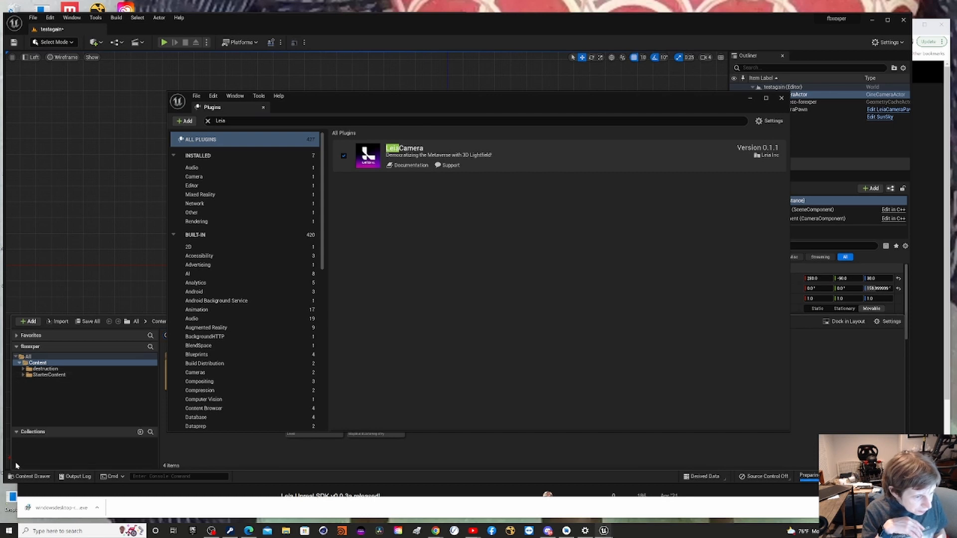
pyautogui.click(22, 404)
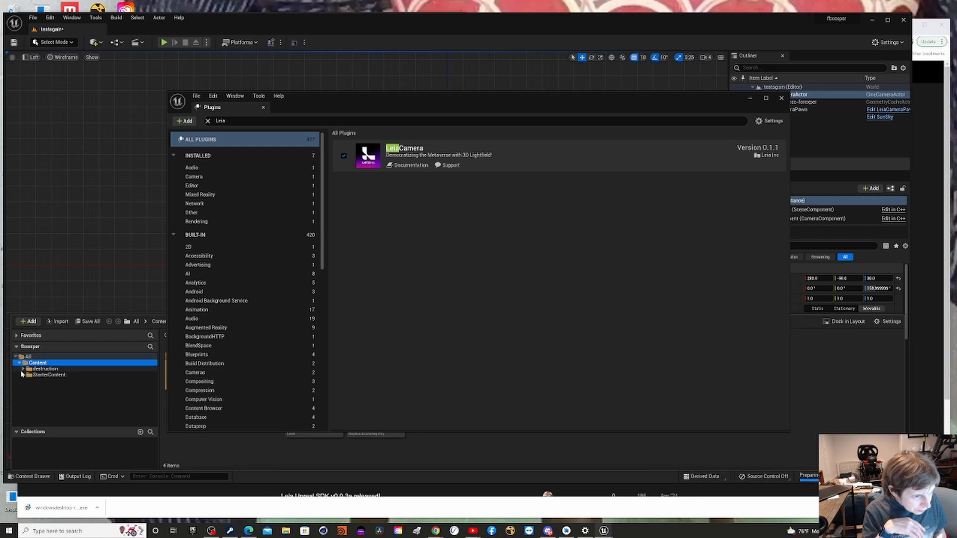
pyautogui.click(22, 370)
pyautogui.click(23, 381)
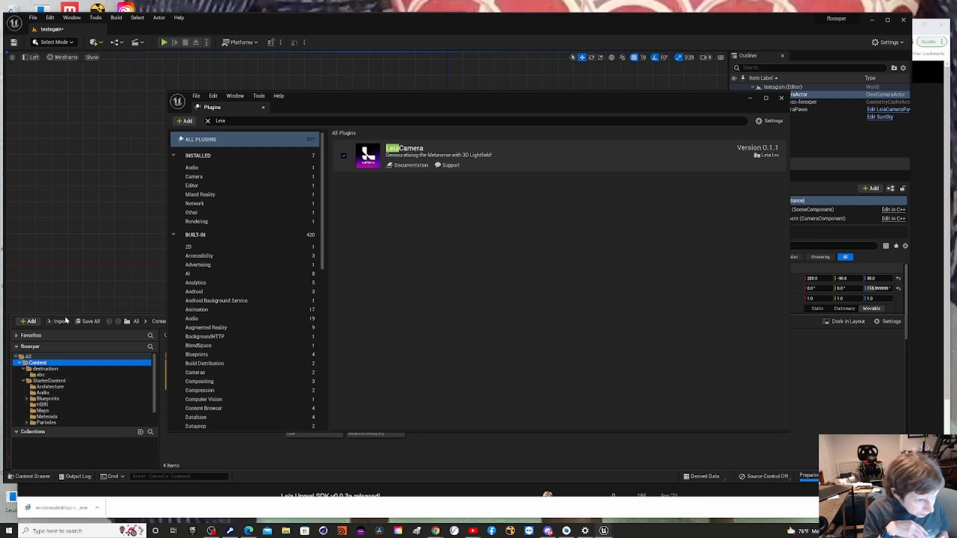
pyautogui.scroll(-1, 66, 391)
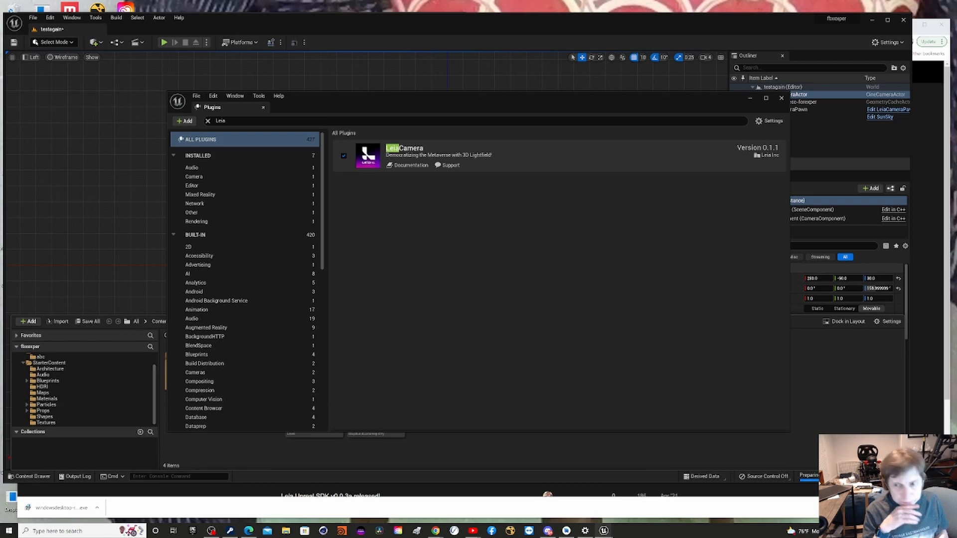
pyautogui.click(781, 98)
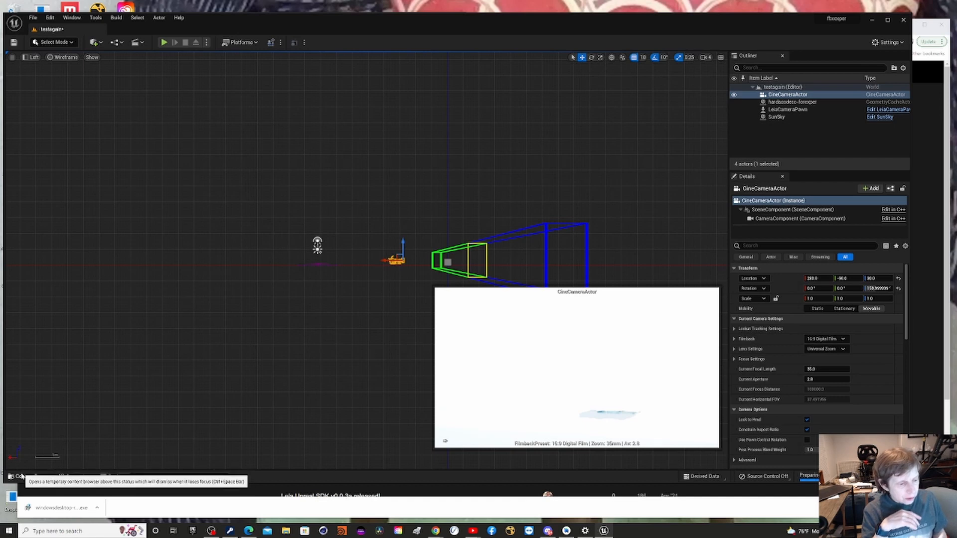
# Search the project's Content folder for "Leia" in the Content Drawer.
pyautogui.click(18, 477)
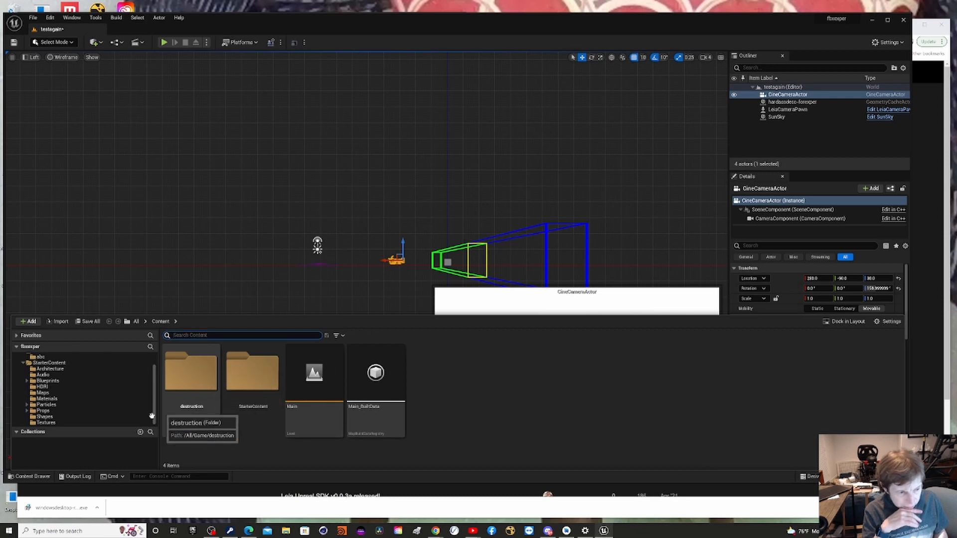
pyautogui.scroll(1, 75, 399)
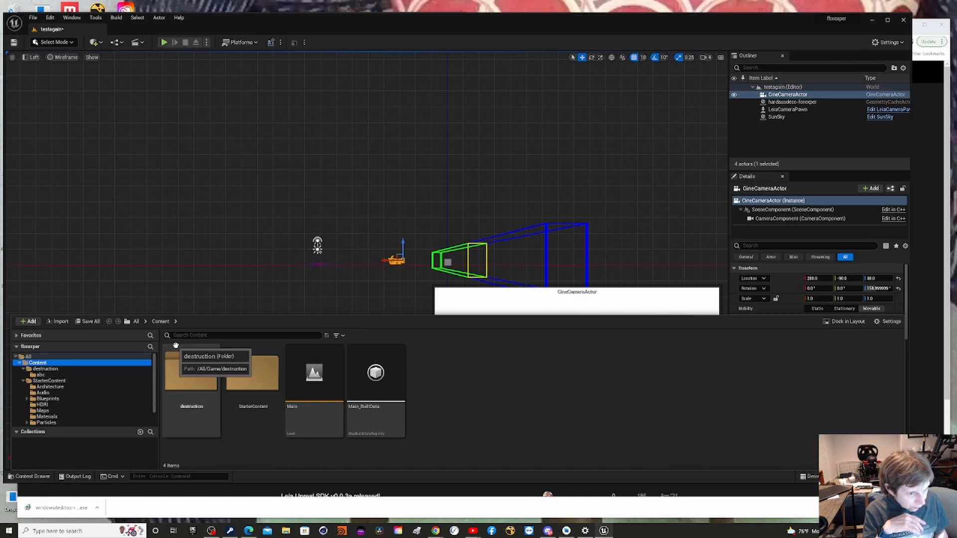
pyautogui.click(209, 335)
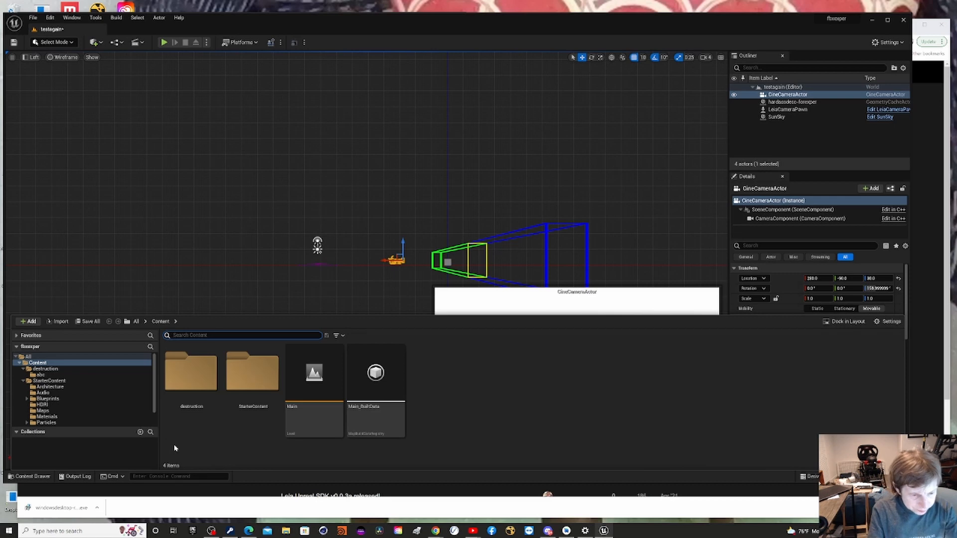
pyautogui.write('Lie')
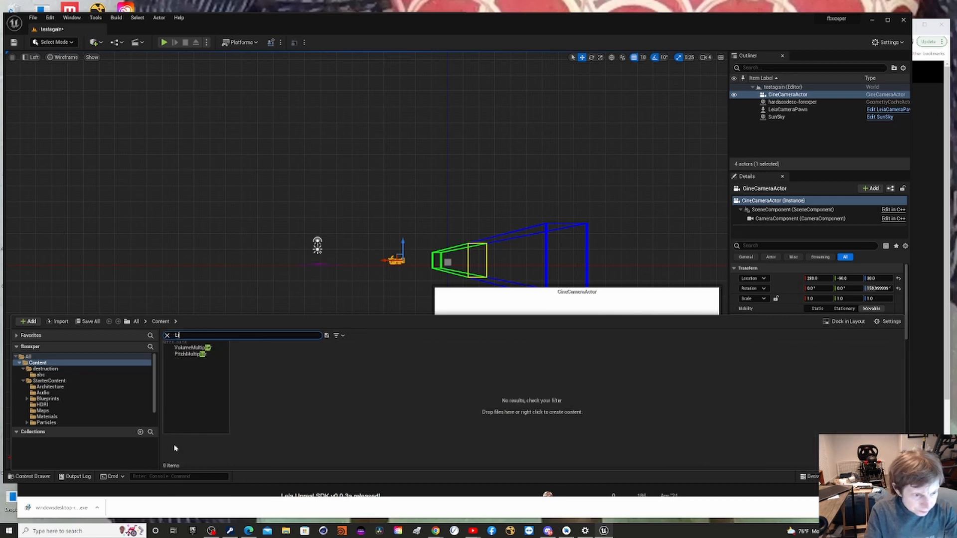
pyautogui.press('BackSpace')
pyautogui.write('e')
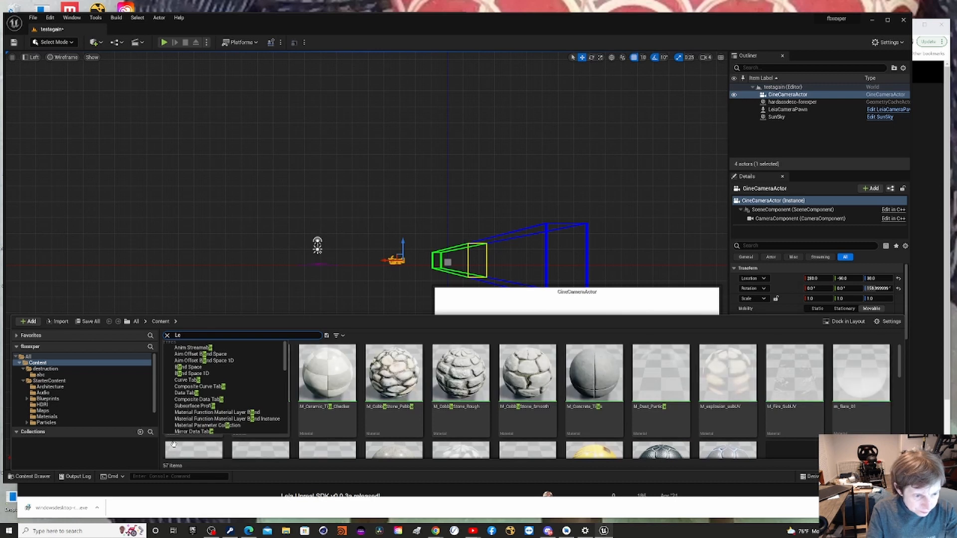
pyautogui.write('ia')
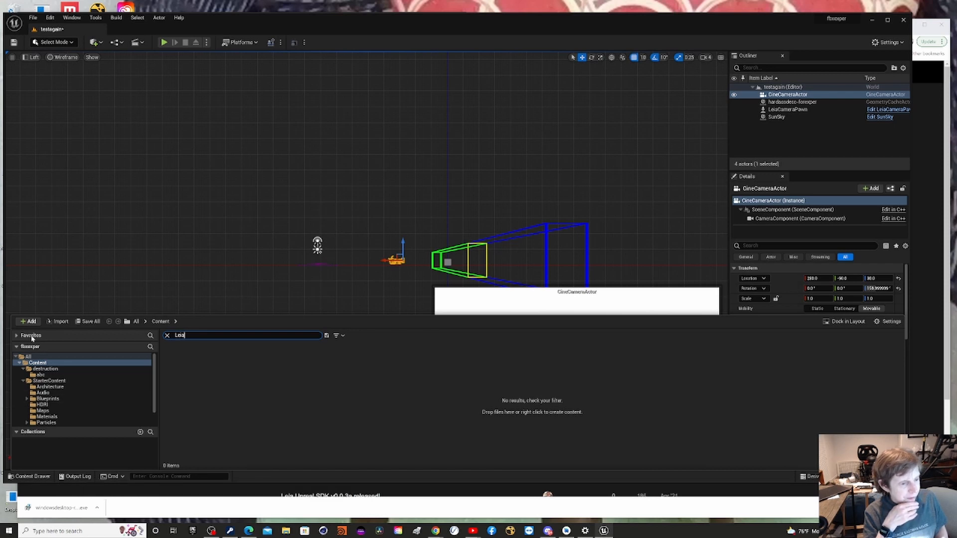
# Expand the Favorites section of the Content Drawer and collapse the project folder tree and Collections sections.
pyautogui.click(18, 341)
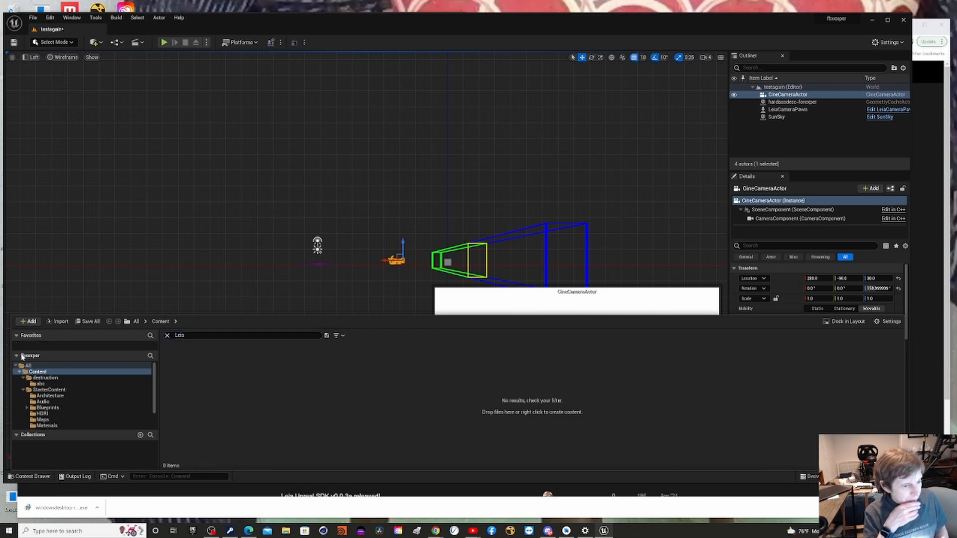
pyautogui.click(22, 355)
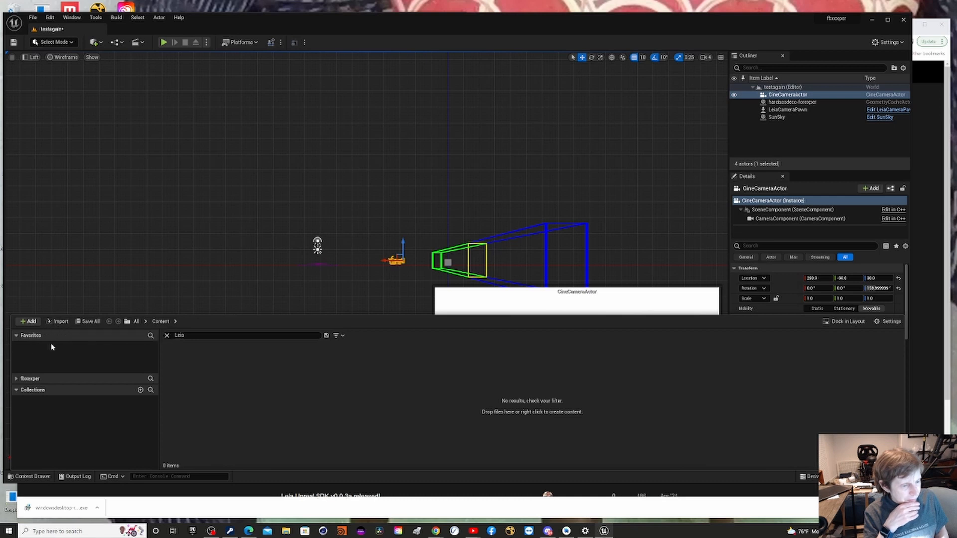
pyautogui.click(48, 392)
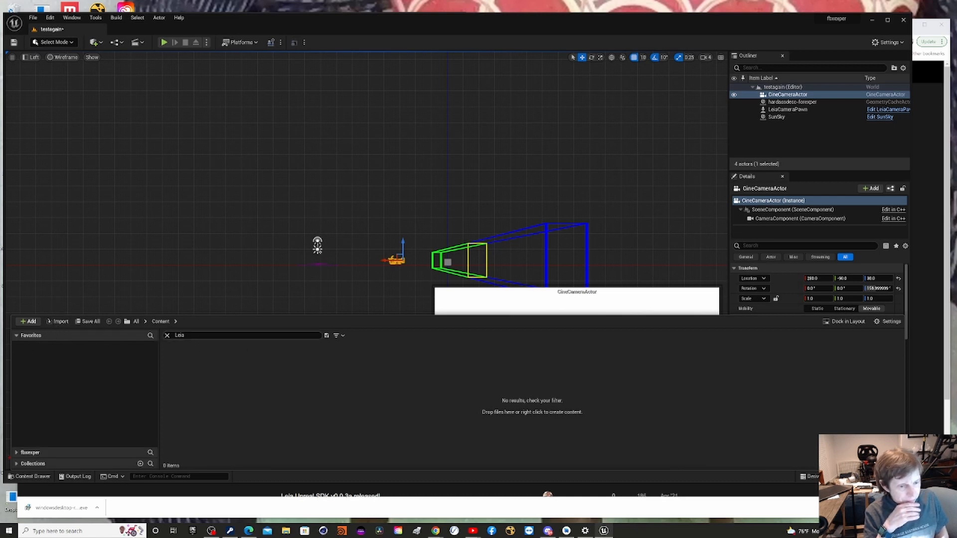
# Go up to the All level, clear the "Leia" search, and open the Content folder.
pyautogui.click(135, 321)
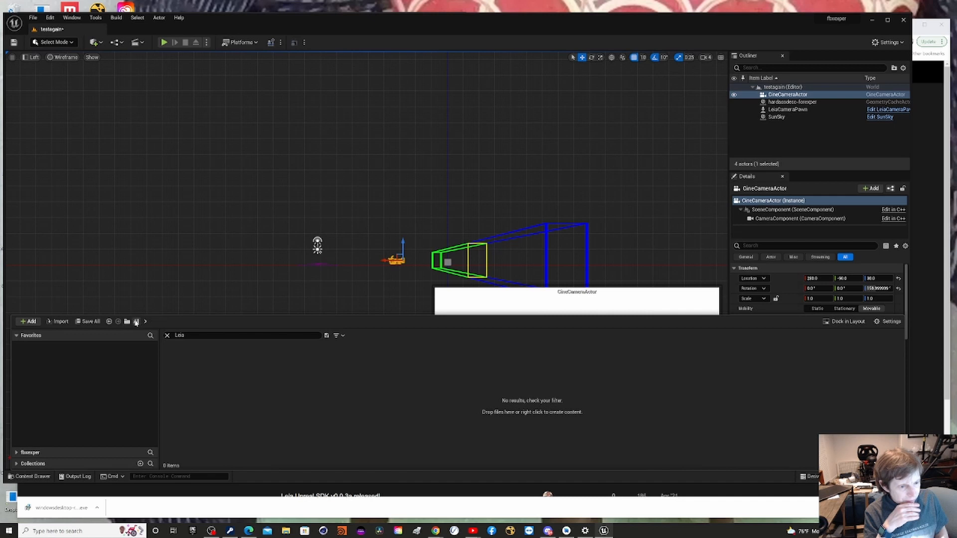
pyautogui.click(179, 336)
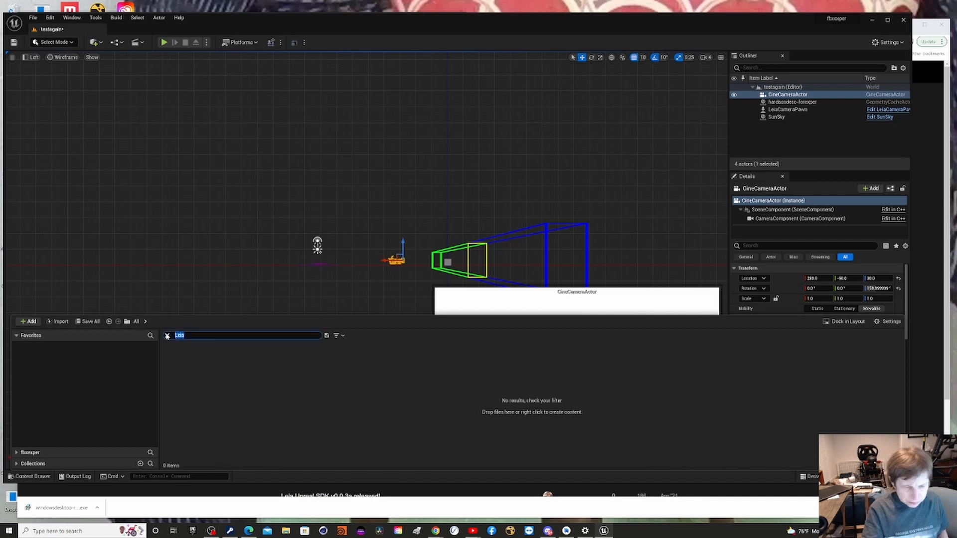
pyautogui.click(168, 335)
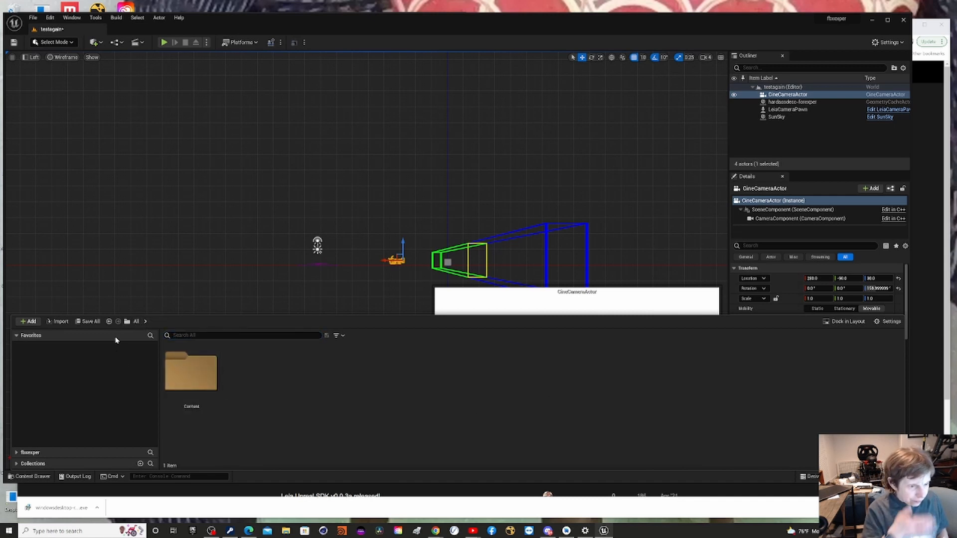
pyautogui.click(183, 380)
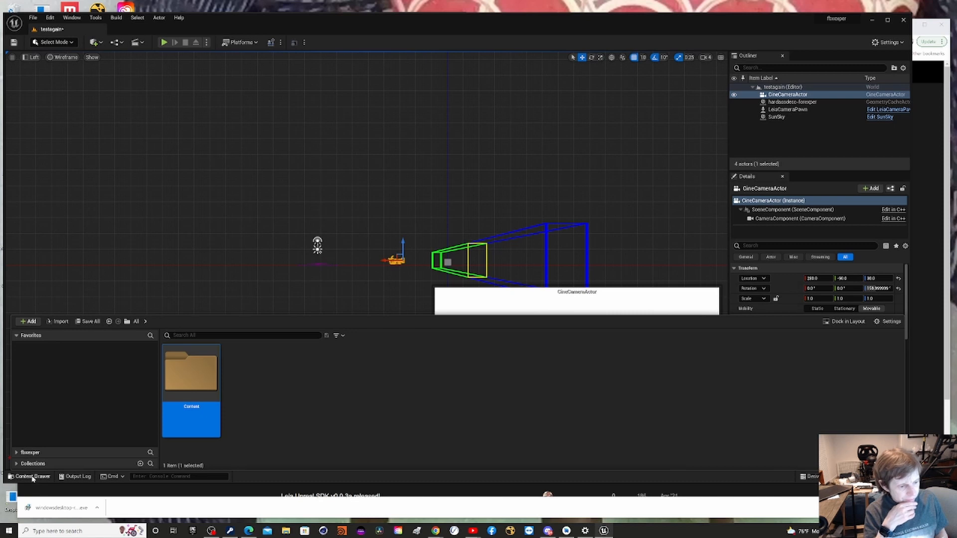
pyautogui.click(30, 477)
pyautogui.click(31, 476)
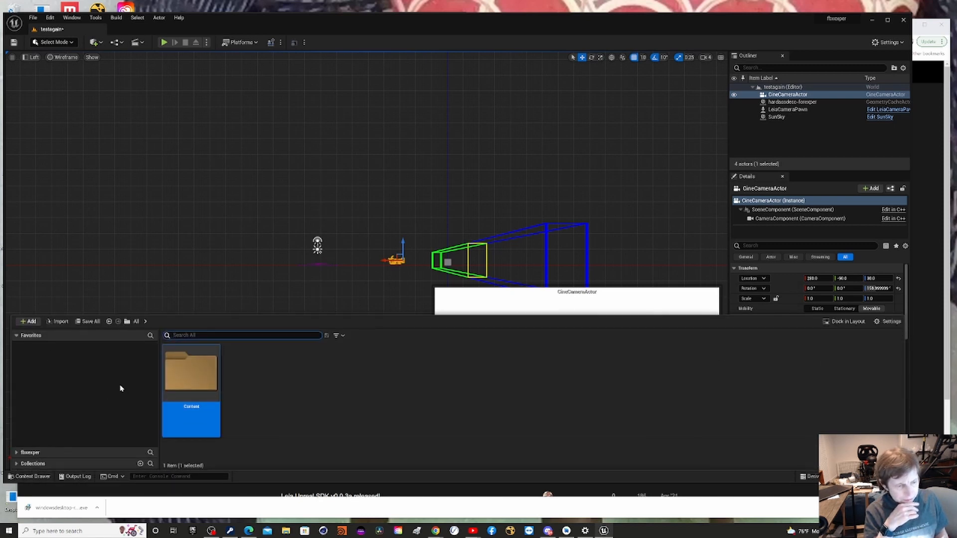
pyautogui.doubleClick(191, 381)
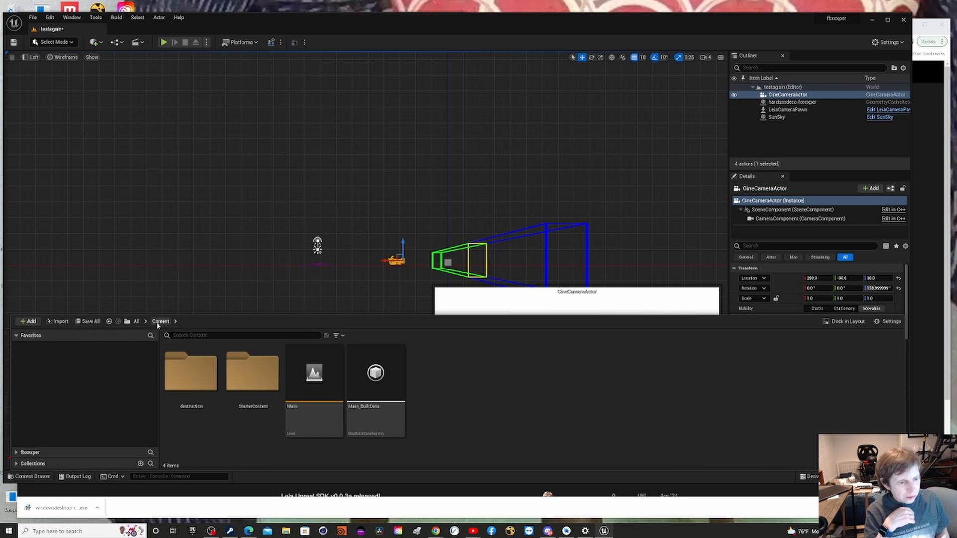
pyautogui.click(128, 322)
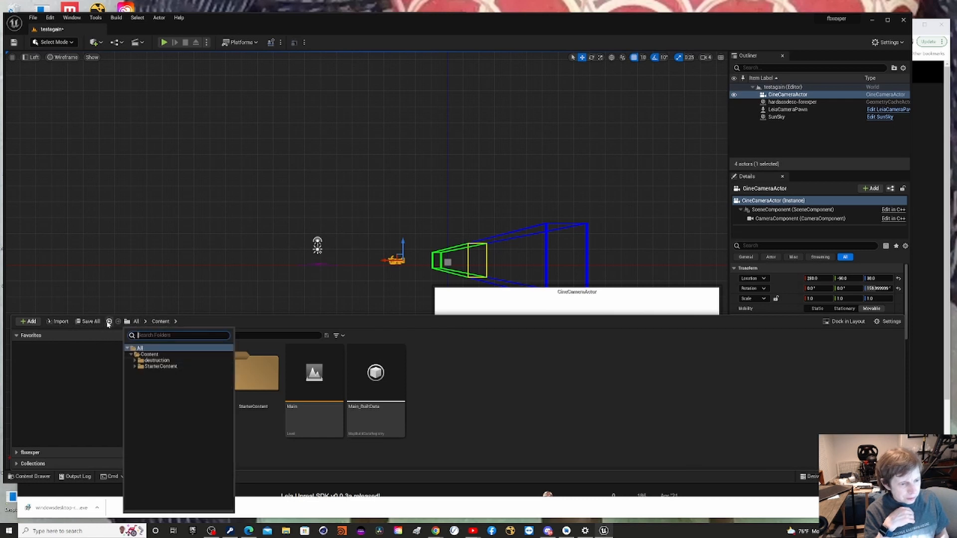
pyautogui.click(108, 322)
pyautogui.click(108, 322)
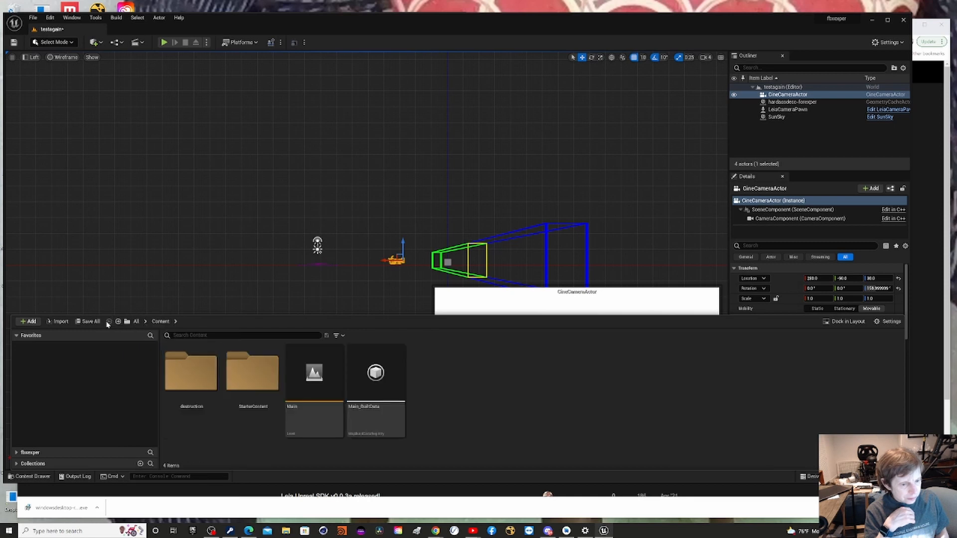
pyautogui.click(52, 322)
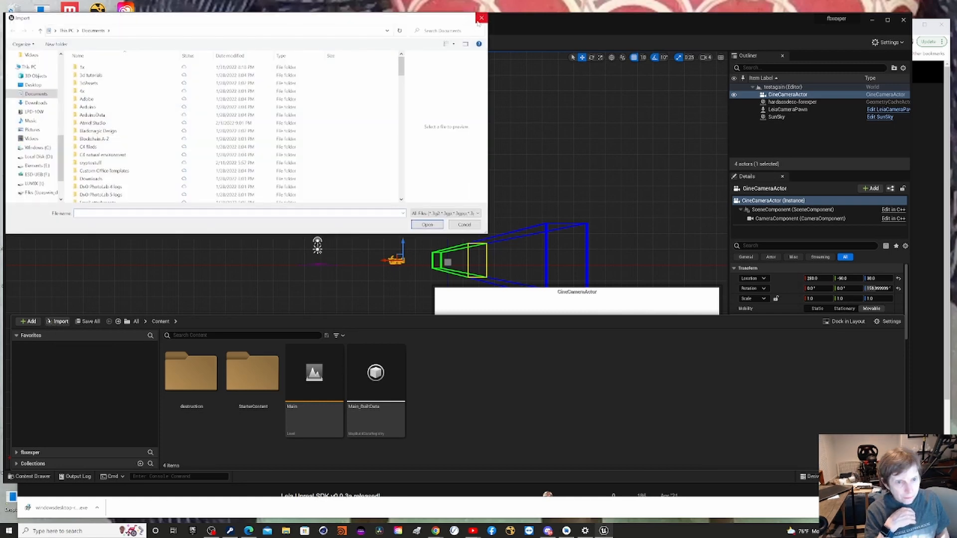
pyautogui.click(481, 18)
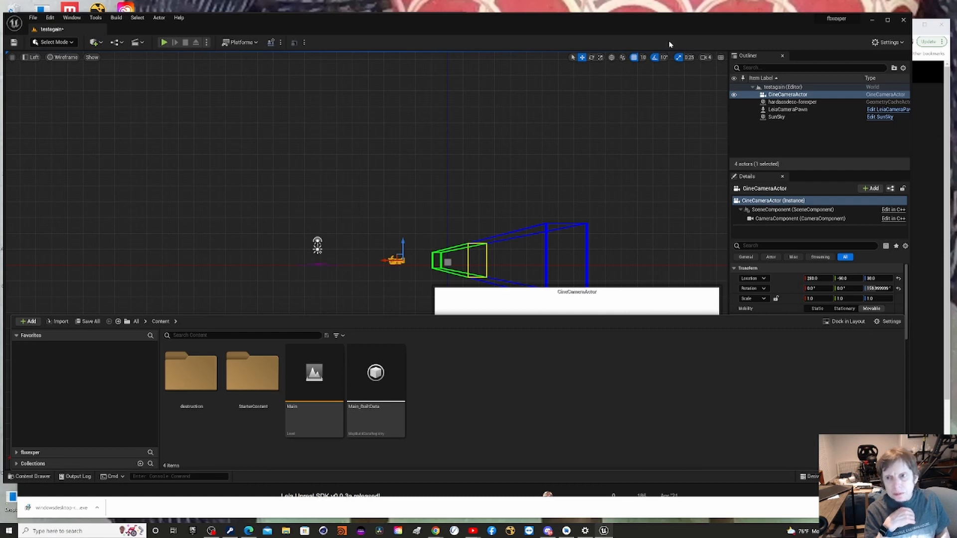
# Maximize the editor window and inspect the StarterContent and destruction/abc folders in the project tree.
pyautogui.moveTo(656, 29); pyautogui.dragTo(658, 1)
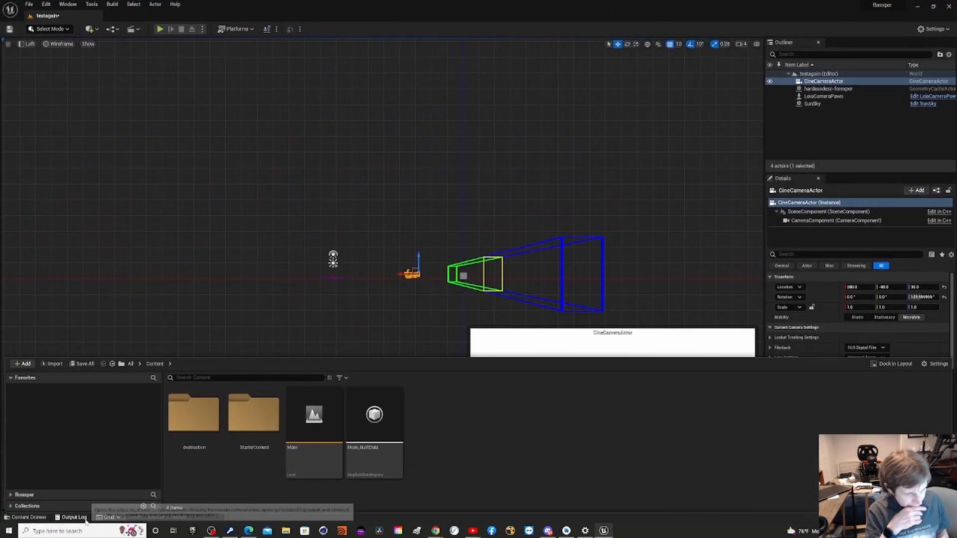
pyautogui.click(11, 494)
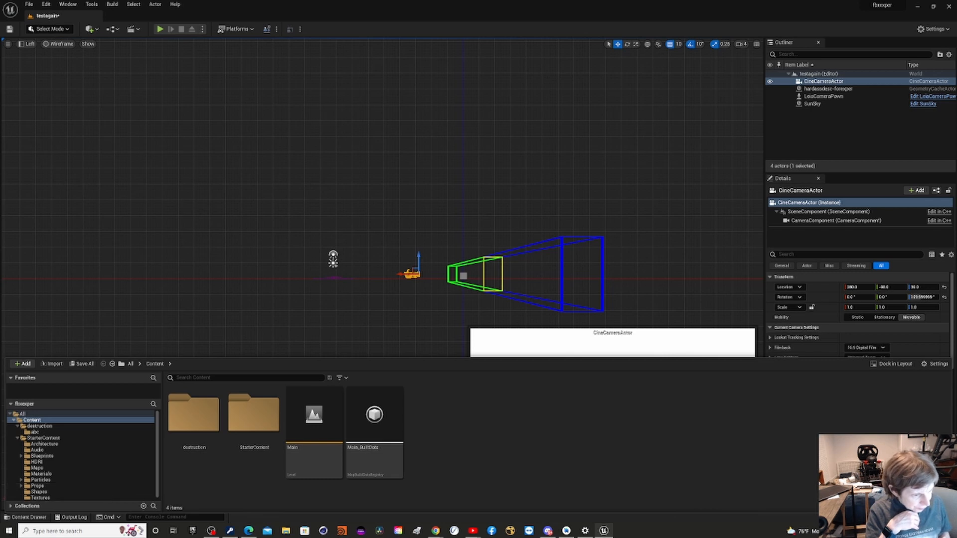
pyautogui.click(40, 438)
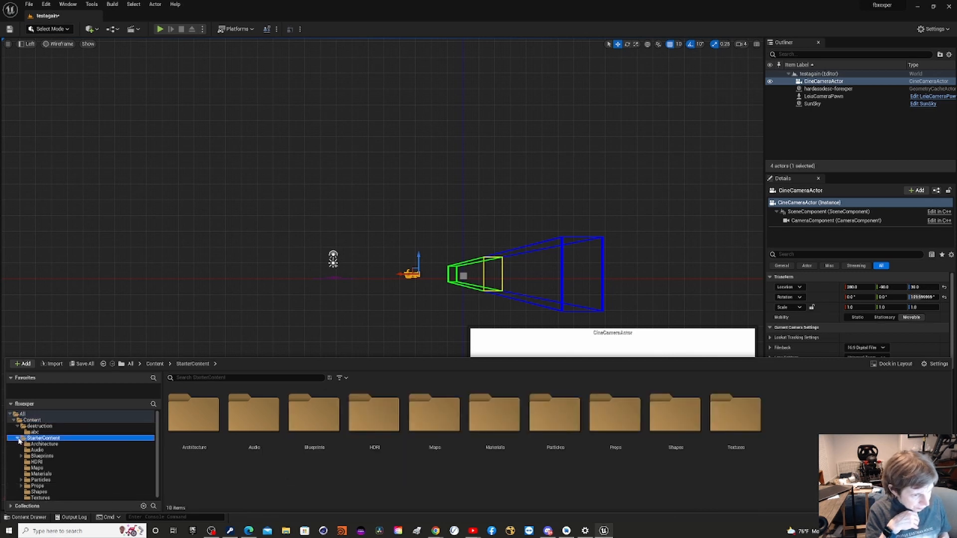
pyautogui.click(18, 438)
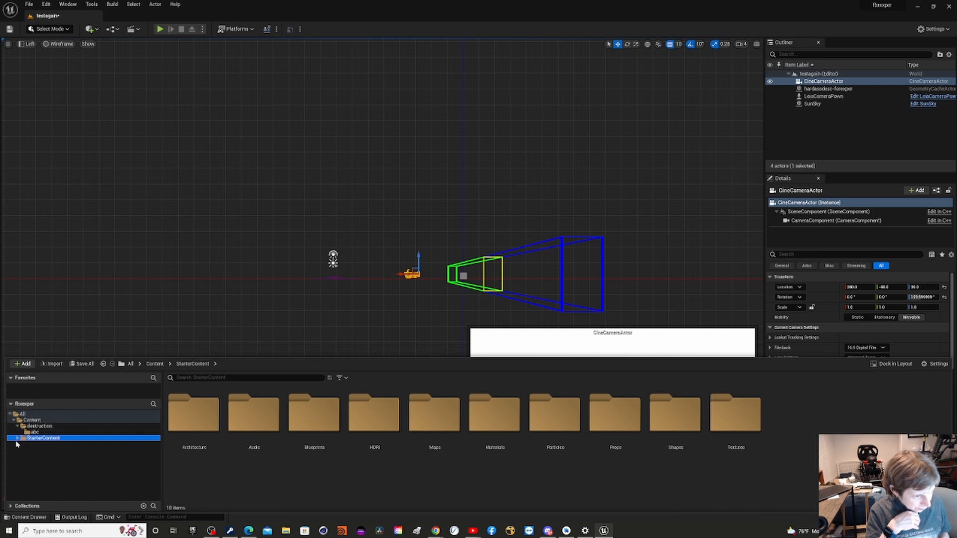
pyautogui.click(17, 432)
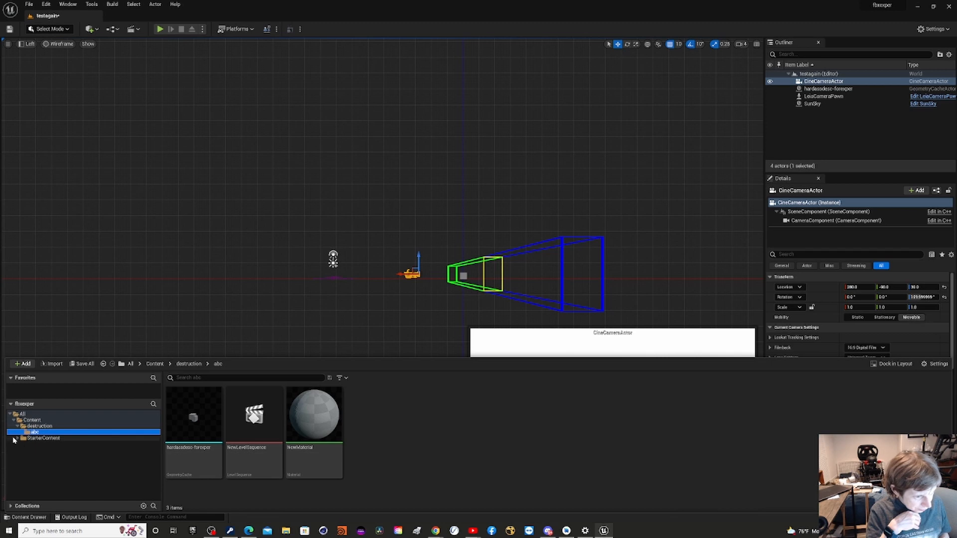
pyautogui.click(16, 438)
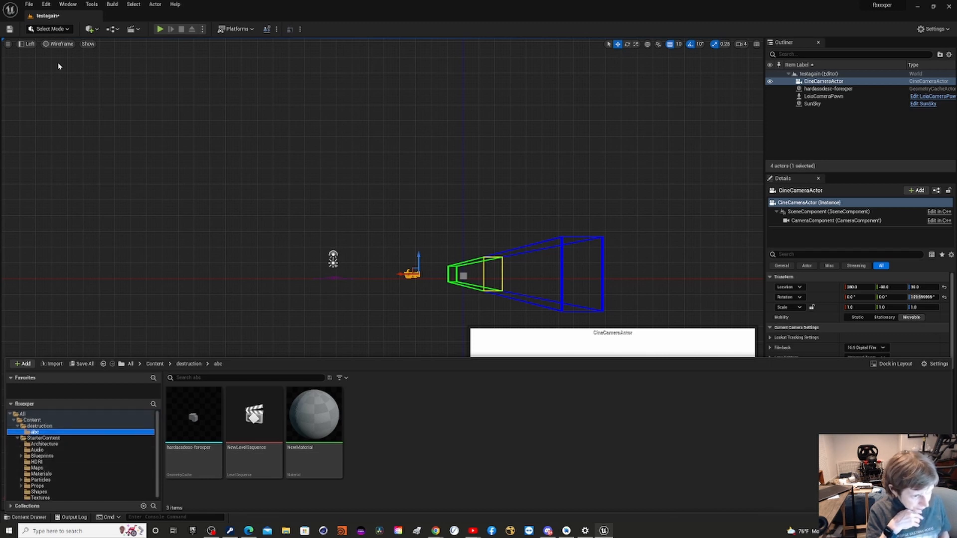
# Collapse the Favorites section and expand Collections in the Content Drawer to check its contents.
pyautogui.click(25, 384)
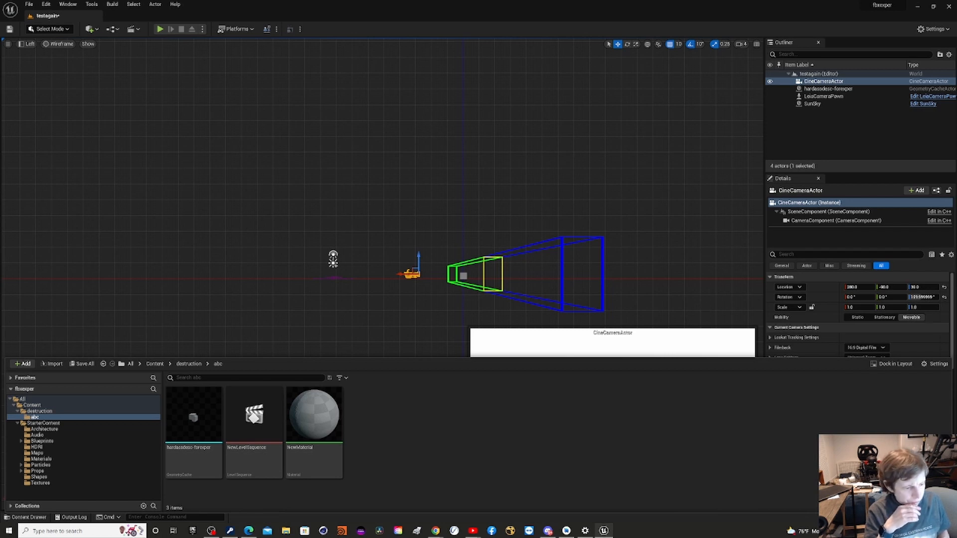
pyautogui.click(11, 506)
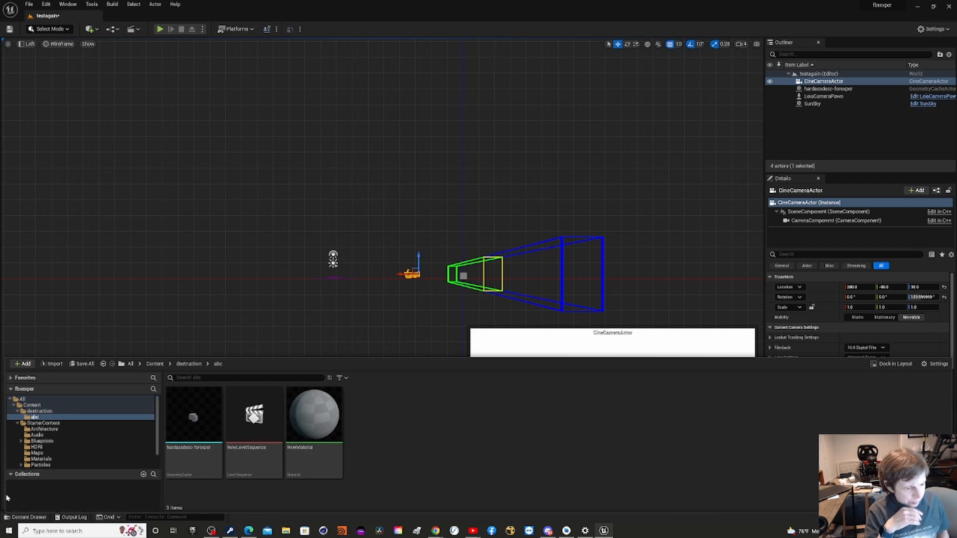
pyautogui.click(158, 458)
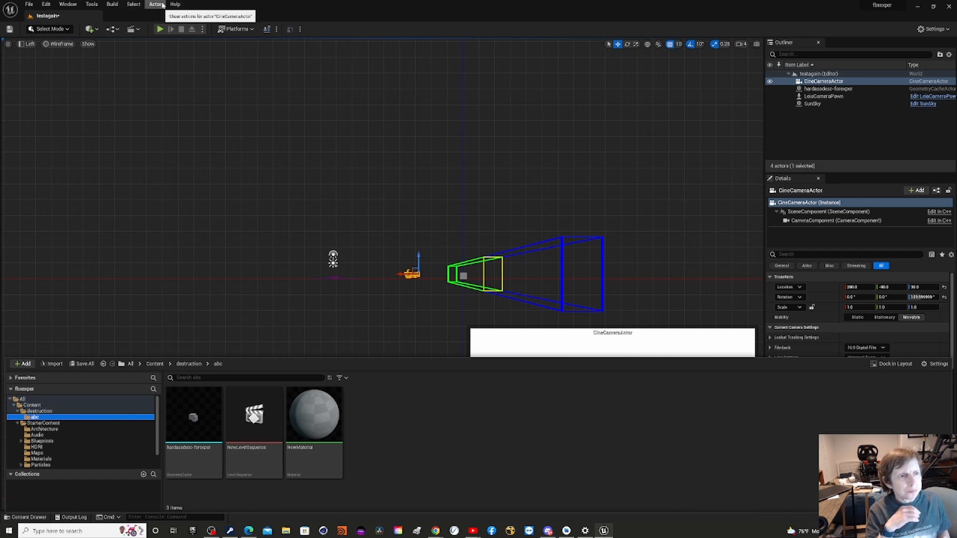
# Open the project's Packaging settings from the platform options and review them.
pyautogui.click(221, 29)
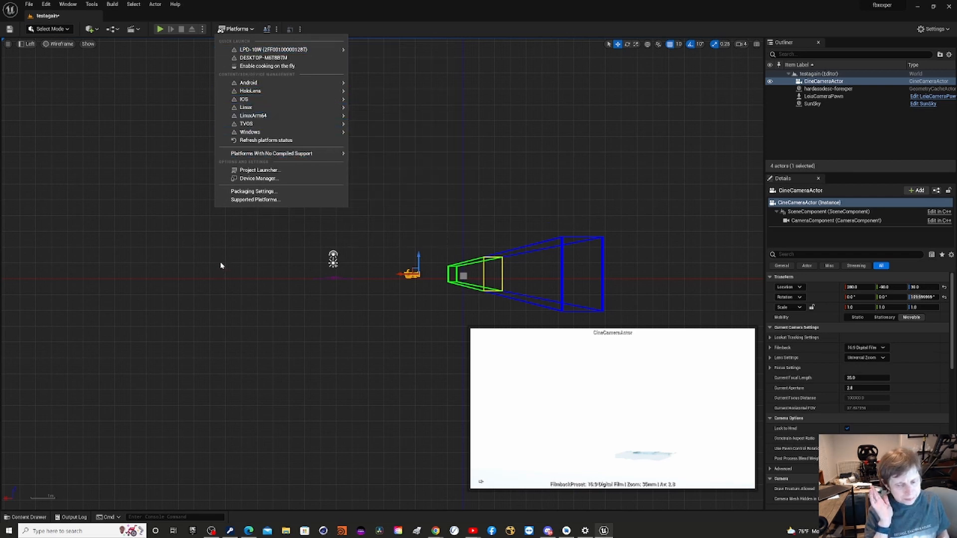
pyautogui.click(257, 193)
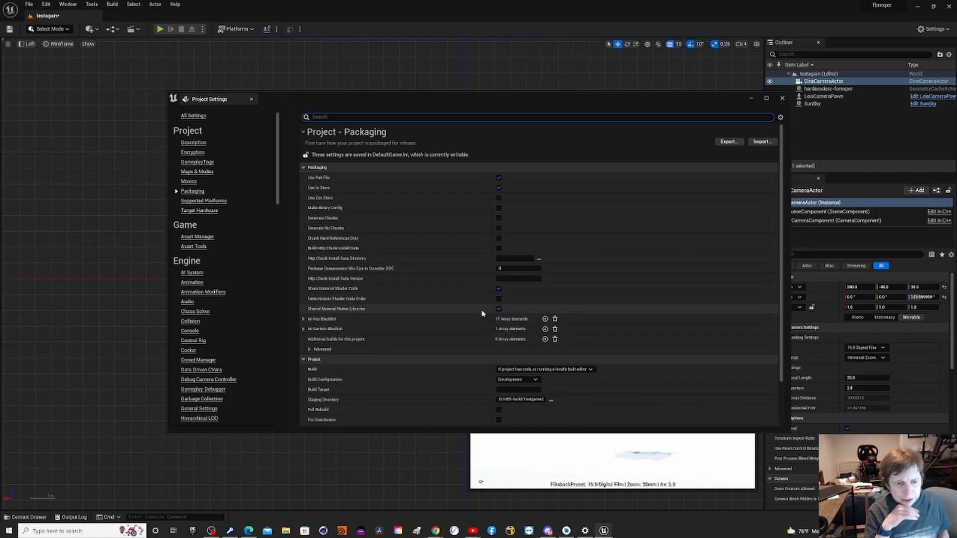
pyautogui.scroll(-3, 467, 337)
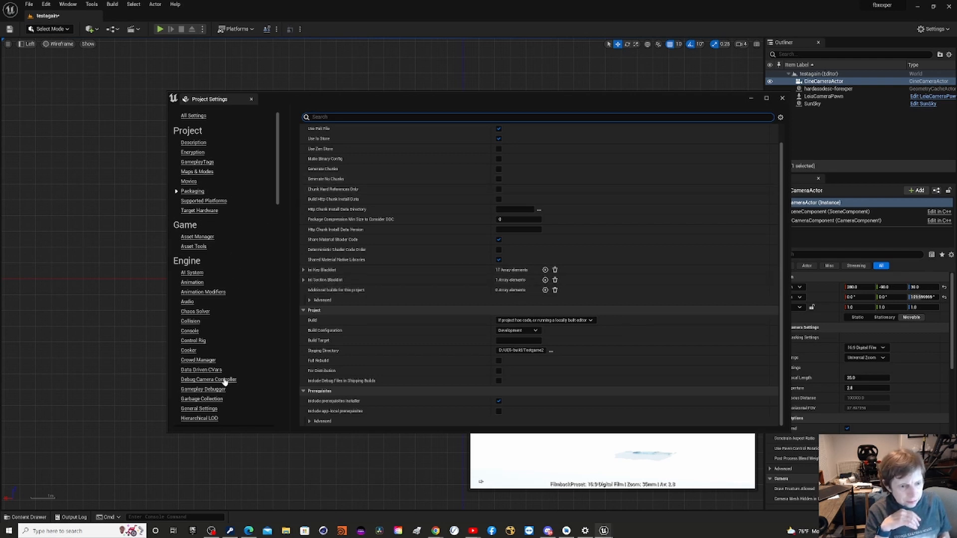
# Open the Android SDK platform settings in the project settings.
pyautogui.scroll(-10, 248, 346)
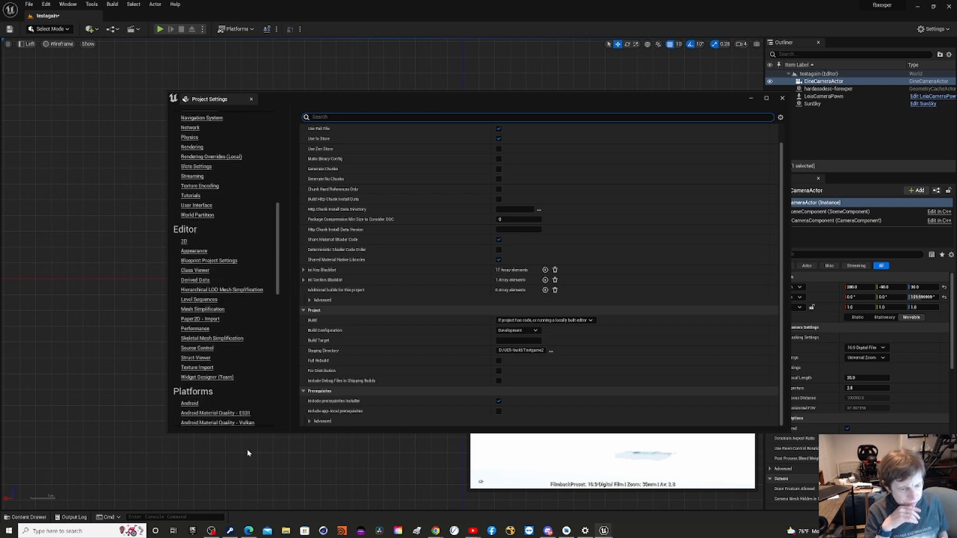
pyautogui.scroll(-3, 264, 393)
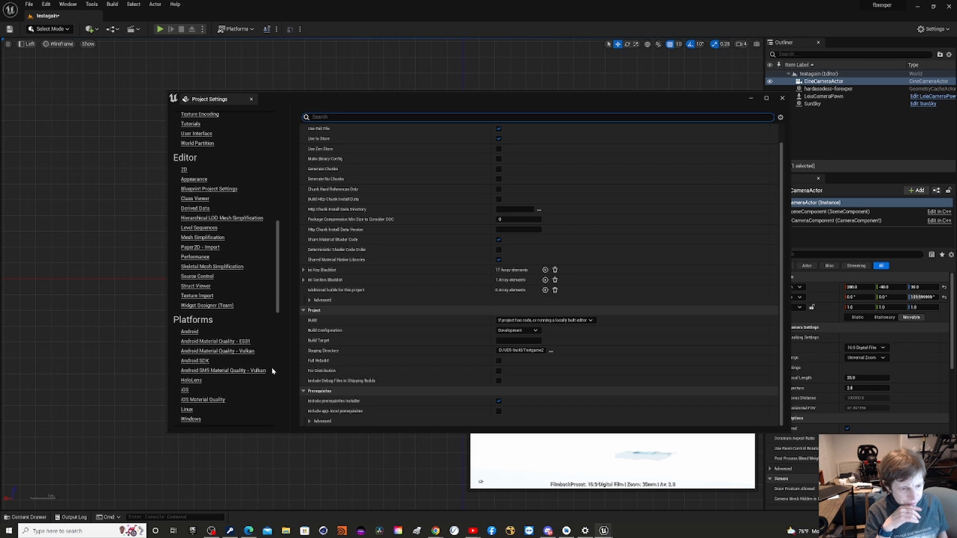
pyautogui.click(190, 361)
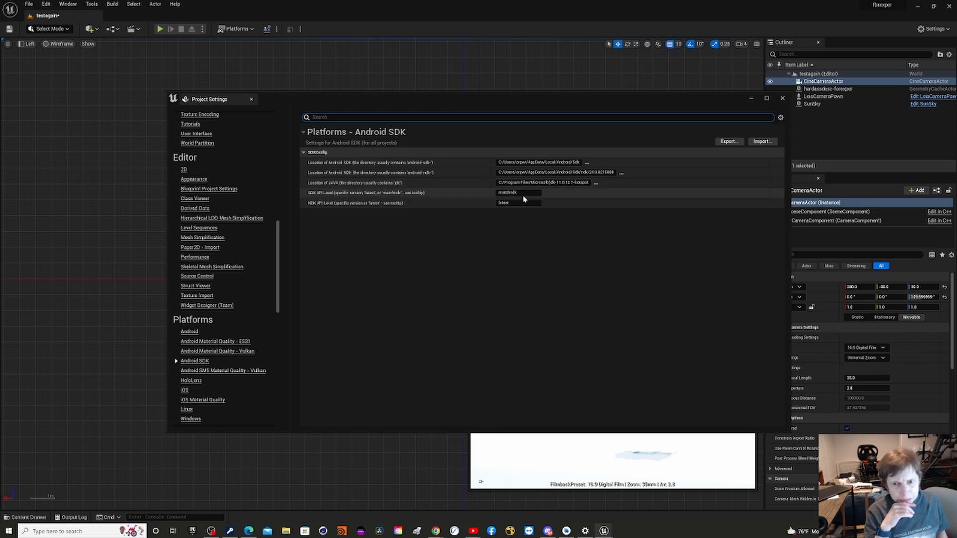
# Set the JAVA location to jdk8u302-b08 inside Program Files\Android\jdk\jdk-8.0.302.8-hotspot on drive C, and close the project settings.
pyautogui.click(598, 186)
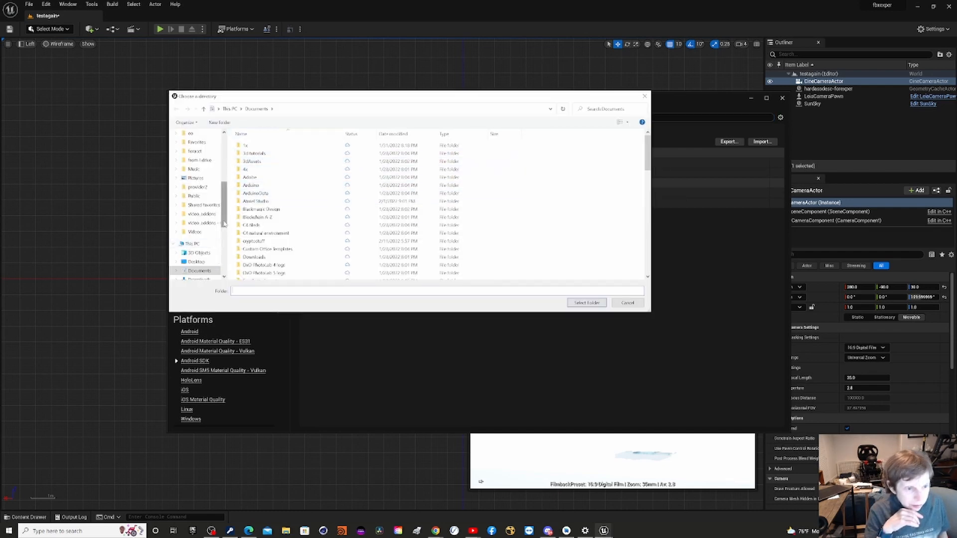
pyautogui.scroll(-3, 224, 247)
pyautogui.scroll(-1, 224, 248)
pyautogui.click(201, 235)
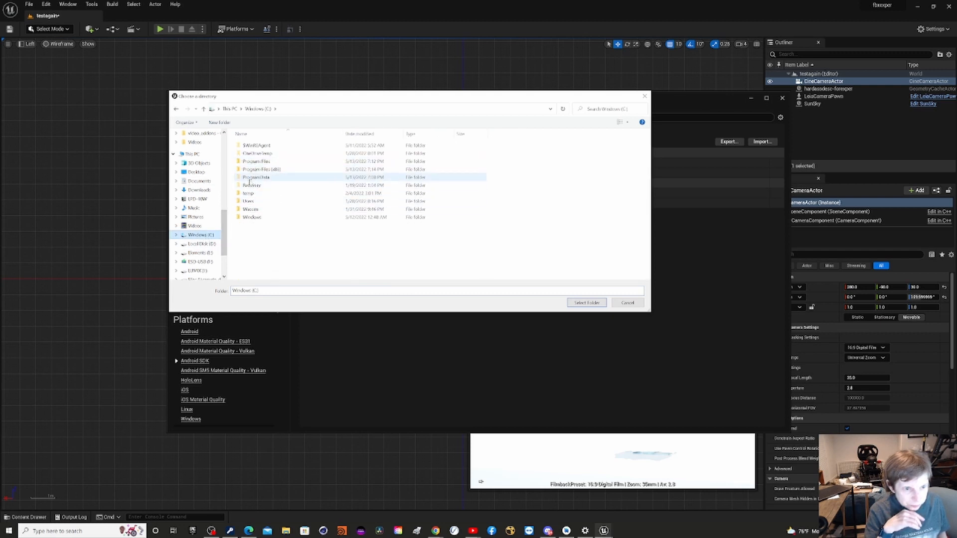
pyautogui.doubleClick(254, 162)
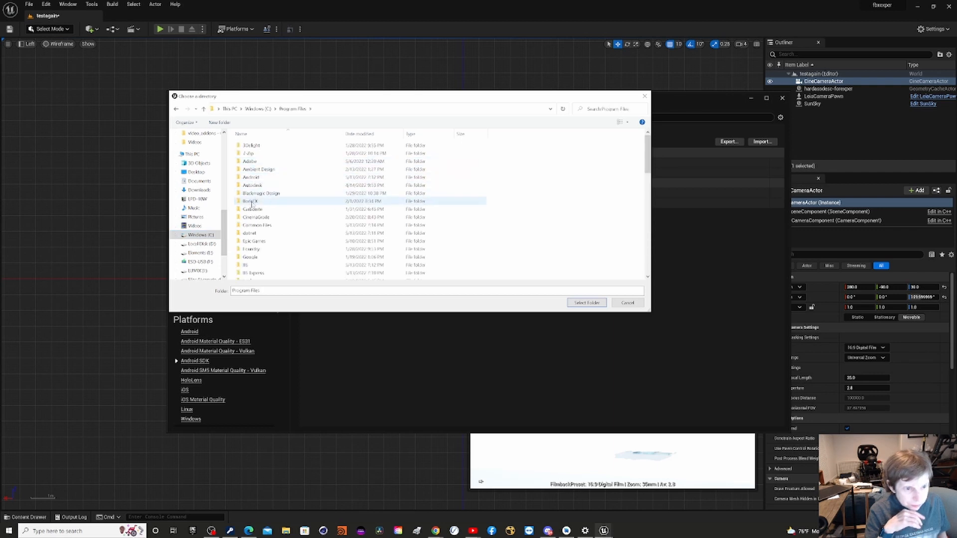
pyautogui.doubleClick(251, 178)
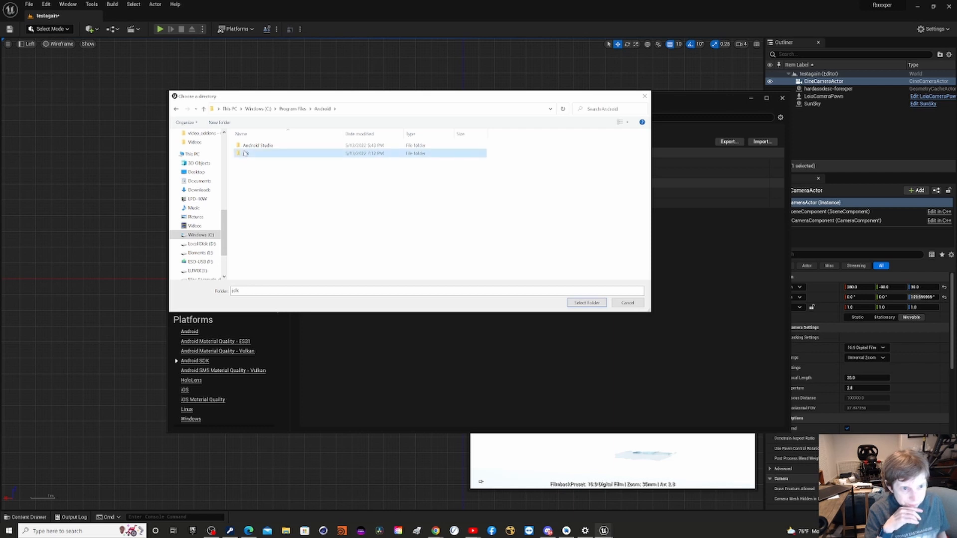
pyautogui.doubleClick(245, 153)
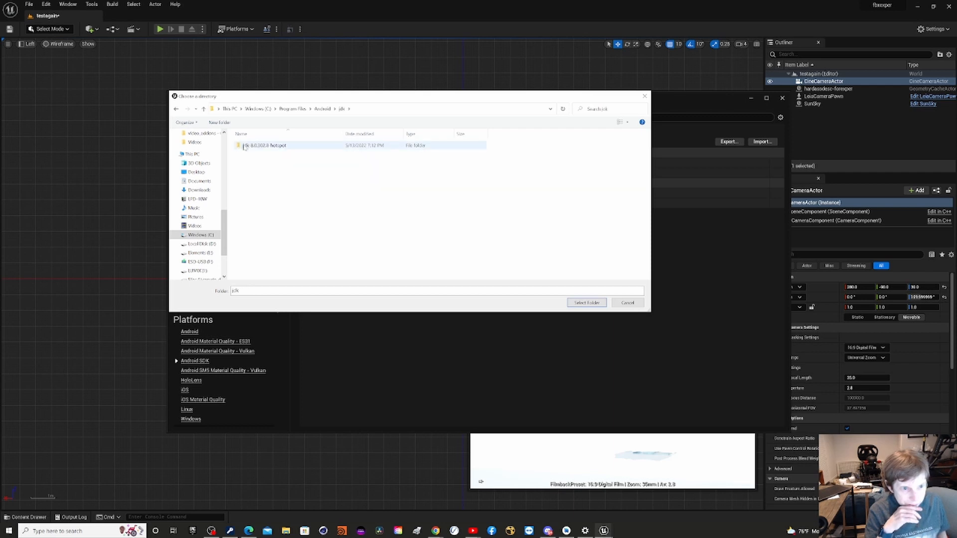
pyautogui.doubleClick(244, 146)
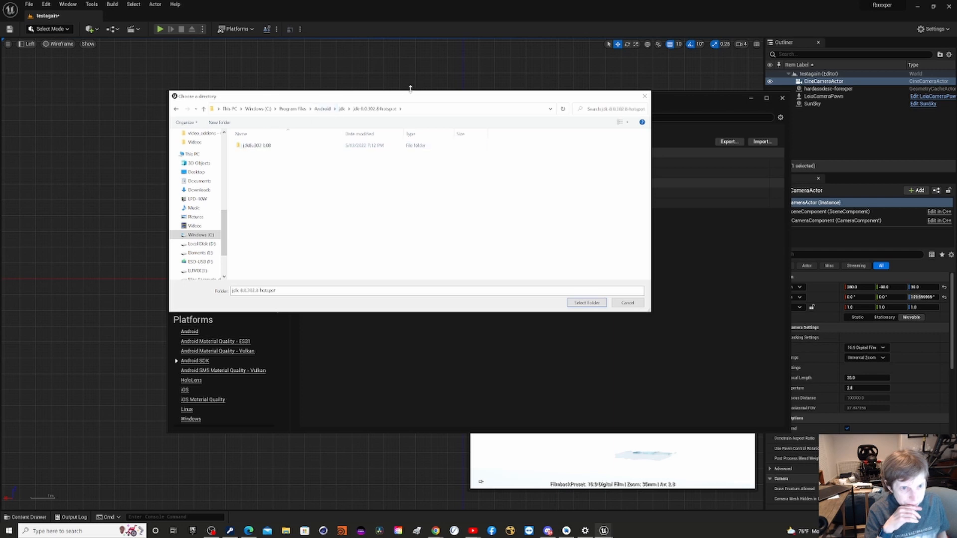
pyautogui.doubleClick(266, 145)
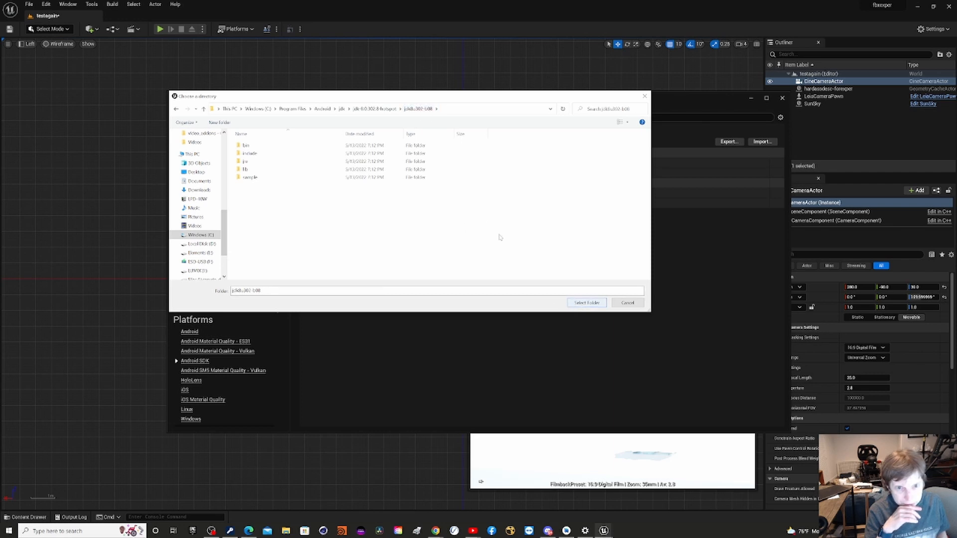
pyautogui.click(588, 303)
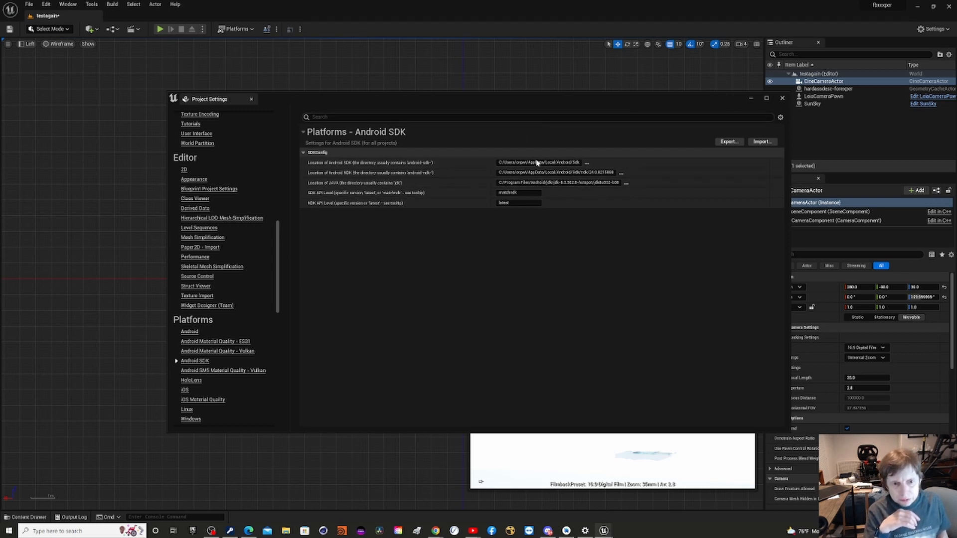
pyautogui.click(782, 98)
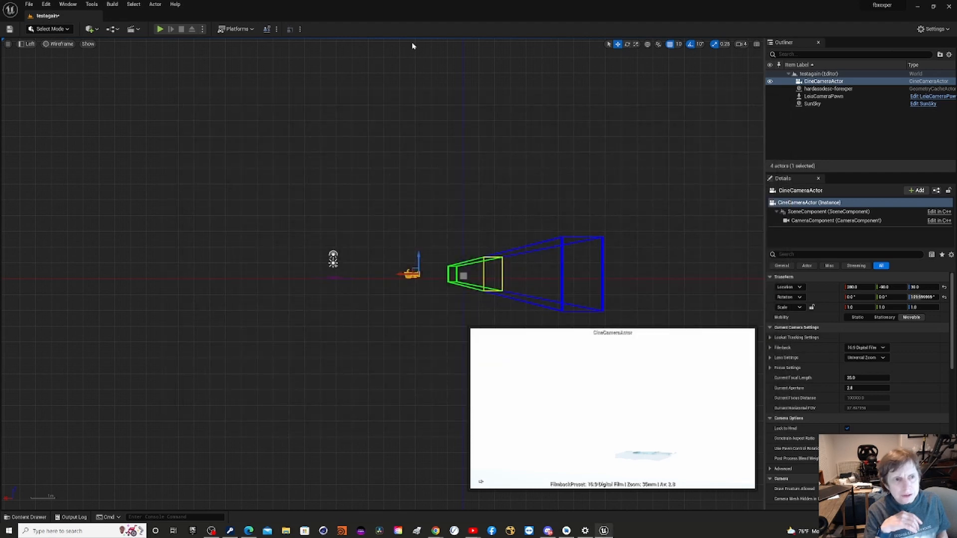
pyautogui.click(222, 29)
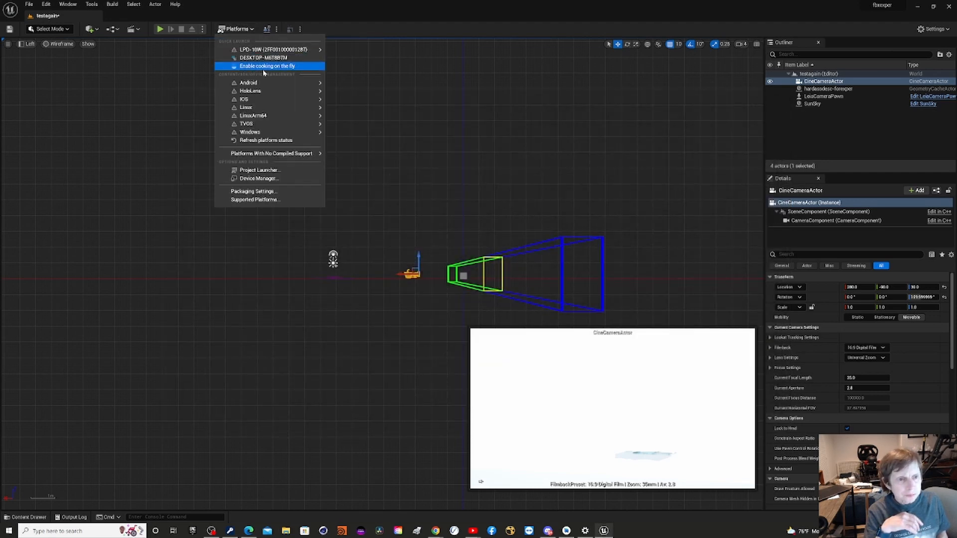
pyautogui.moveTo(264, 49)
pyautogui.moveTo(287, 82)
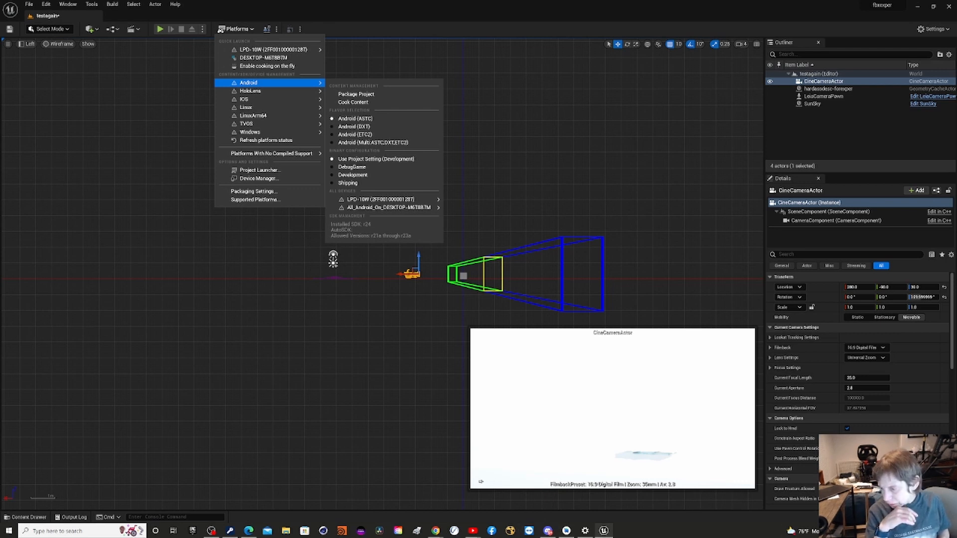
# Switch to File Explorer, open the UE5-build folder on Local Disk (D:), and check its Testgame subfolder.
pyautogui.press('super+e')
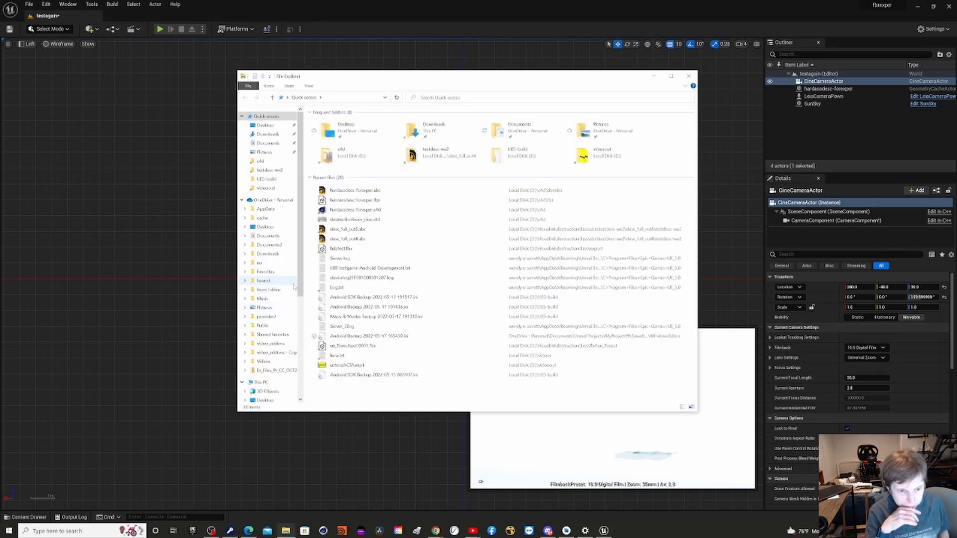
pyautogui.scroll(-1, 300, 308)
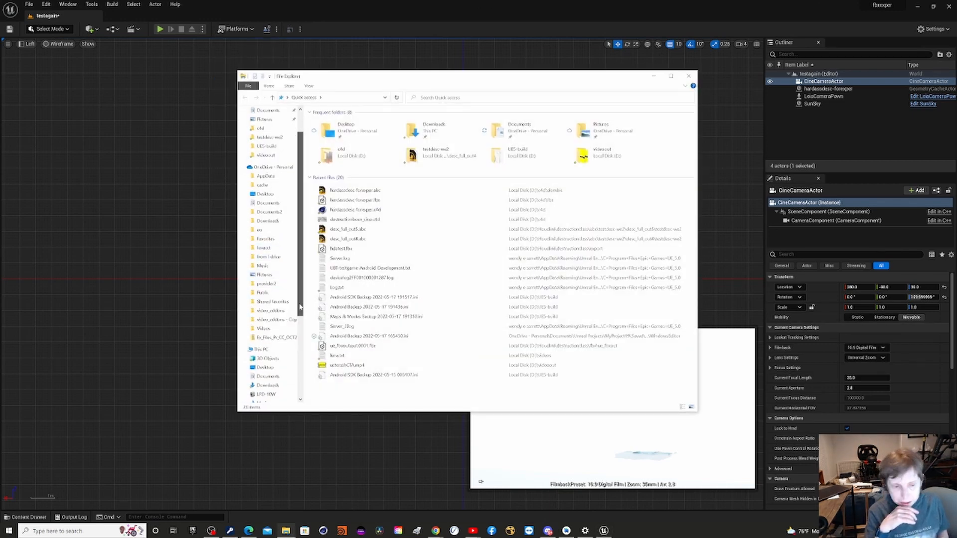
pyautogui.scroll(-4, 299, 308)
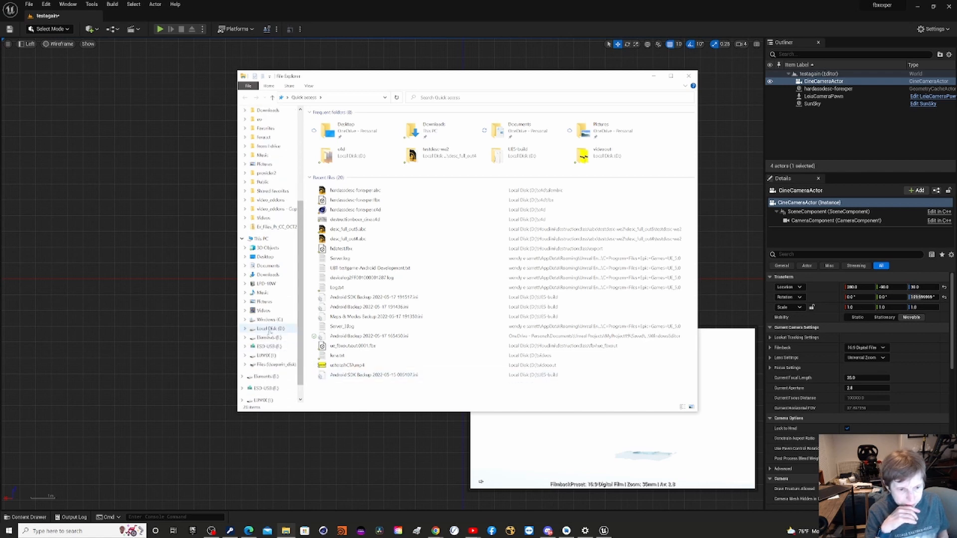
pyautogui.click(269, 330)
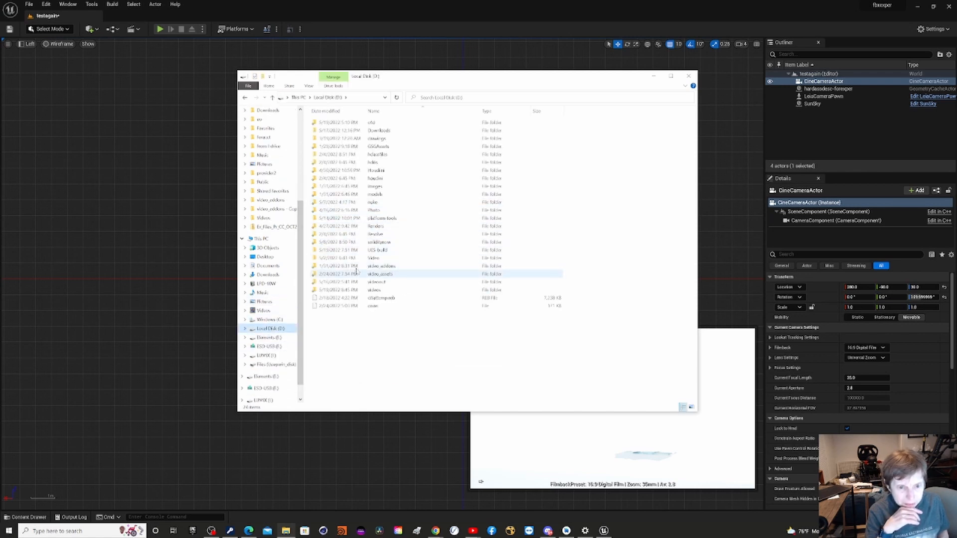
pyautogui.doubleClick(359, 249)
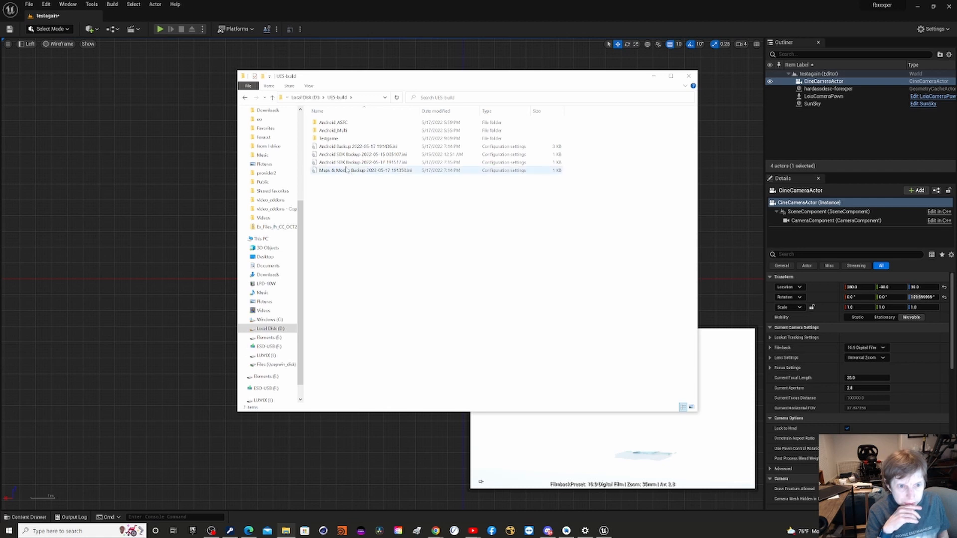
pyautogui.doubleClick(329, 139)
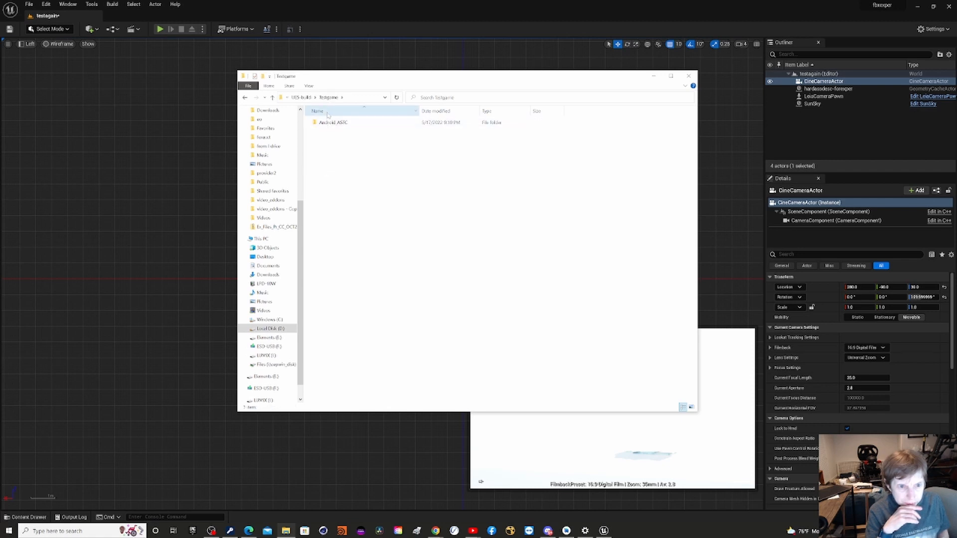
pyautogui.click(301, 97)
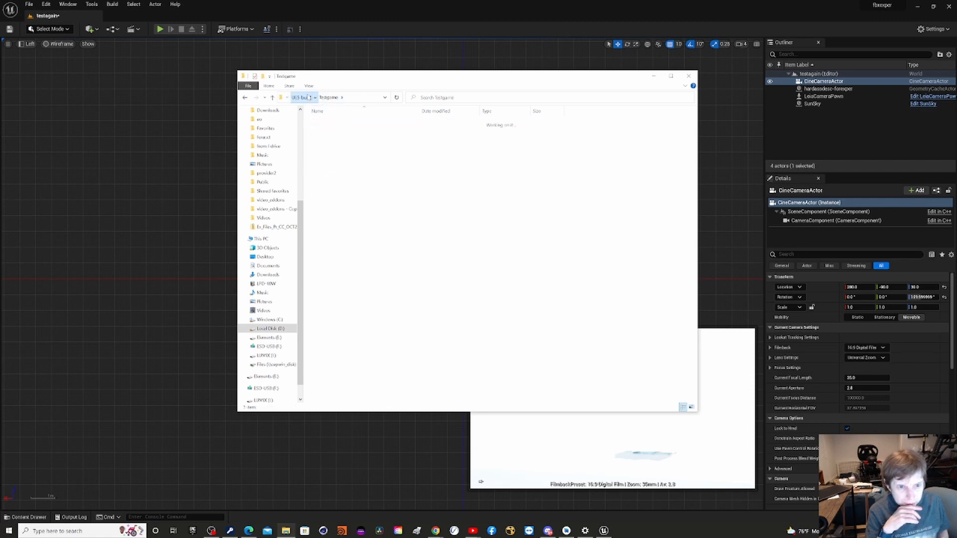
# Create a folder named Testgame2 in UE5-build and close the File Explorer window.
pyautogui.rightClick(348, 193)
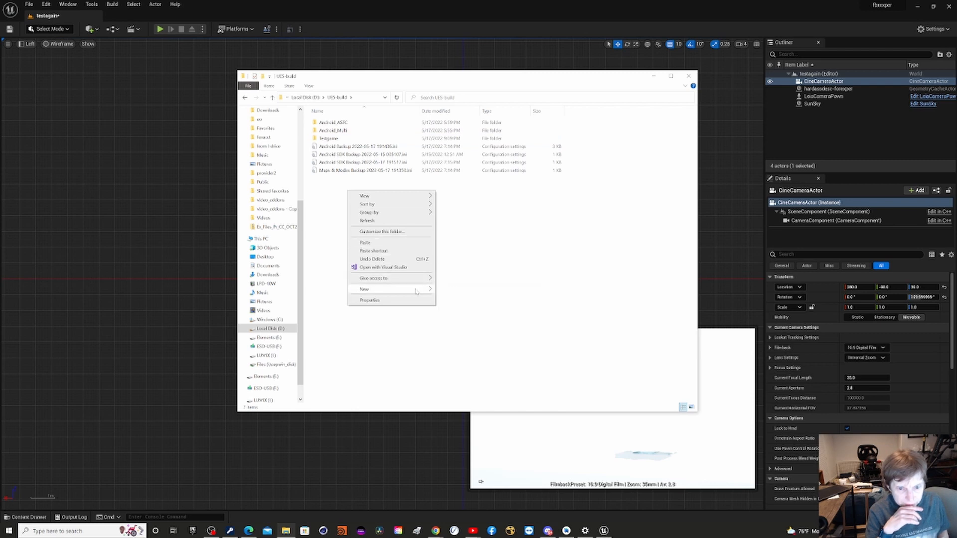
pyautogui.moveTo(416, 290)
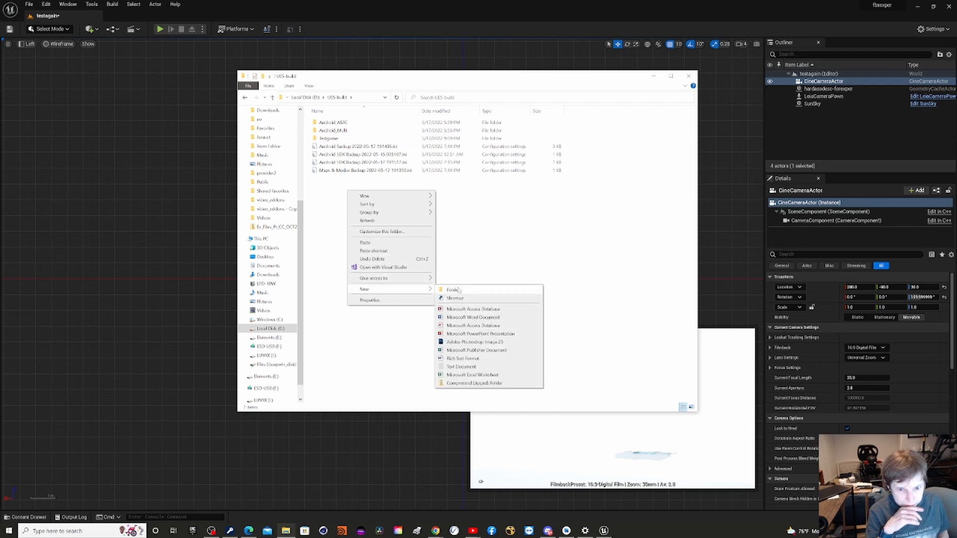
pyautogui.click(457, 290)
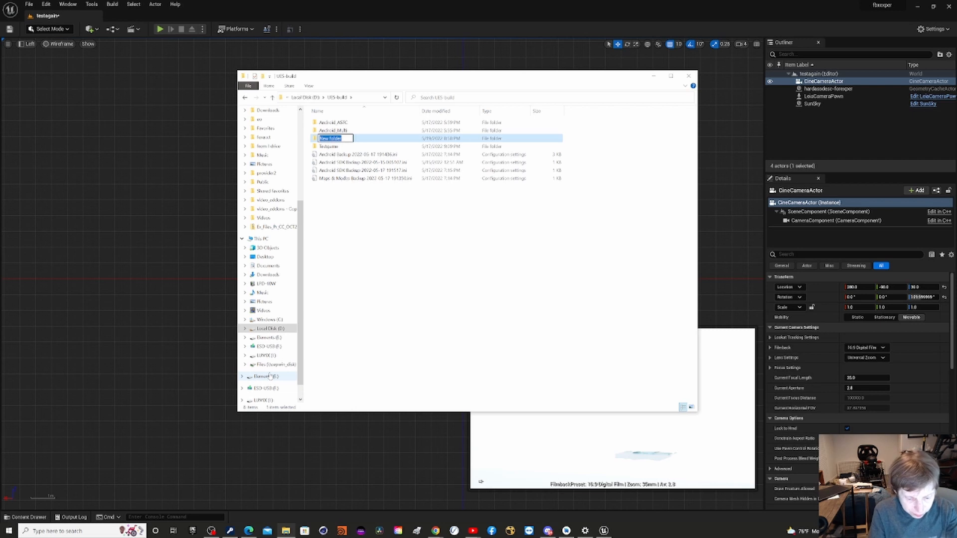
pyautogui.write('testg')
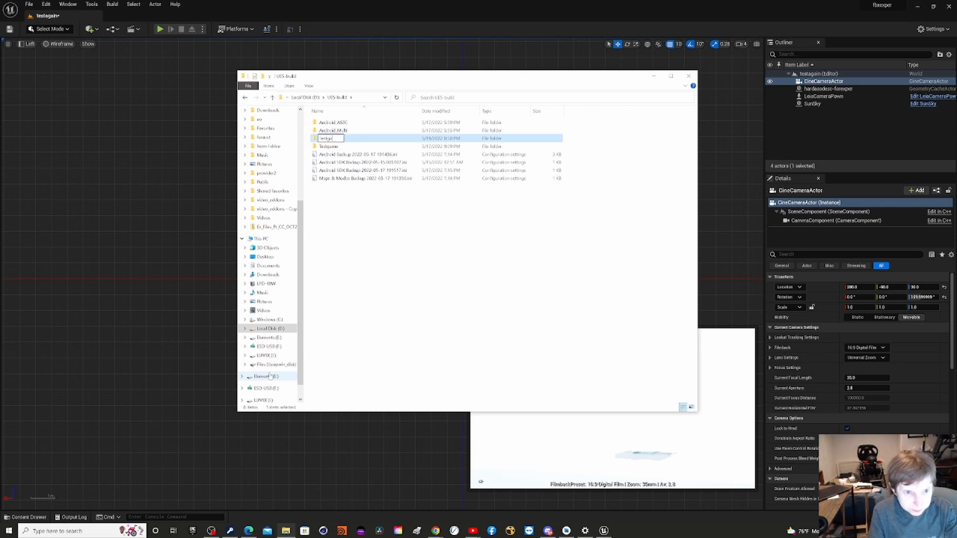
pyautogui.write('ame2')
pyautogui.press('Return')
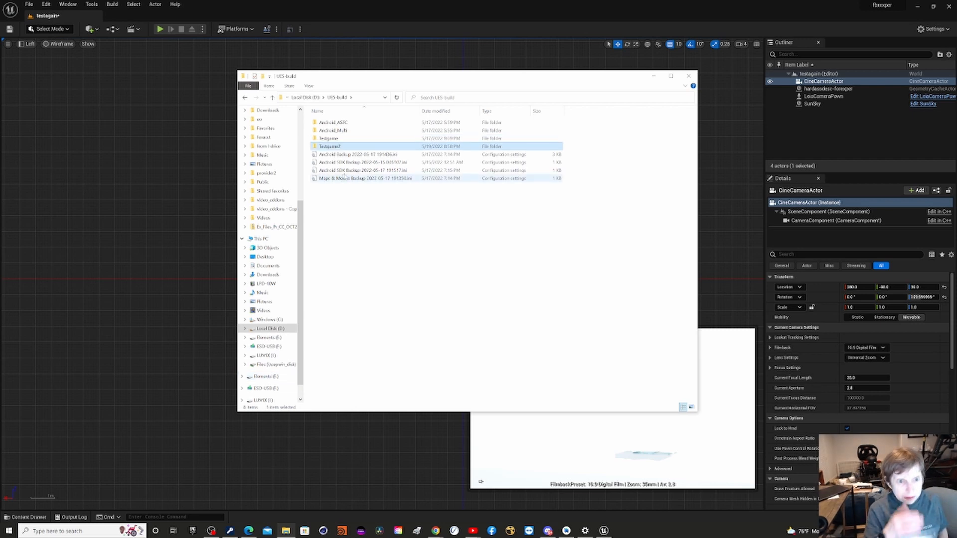
pyautogui.click(690, 76)
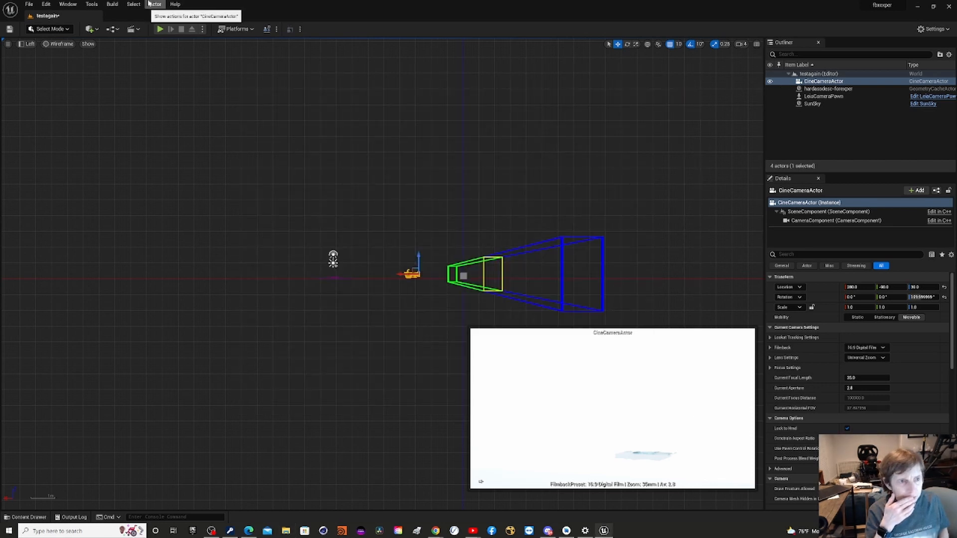
# Package the project for Android into UE5-build\Testgame2, continuing despite the SDK warning, and open the output log.
pyautogui.click(230, 29)
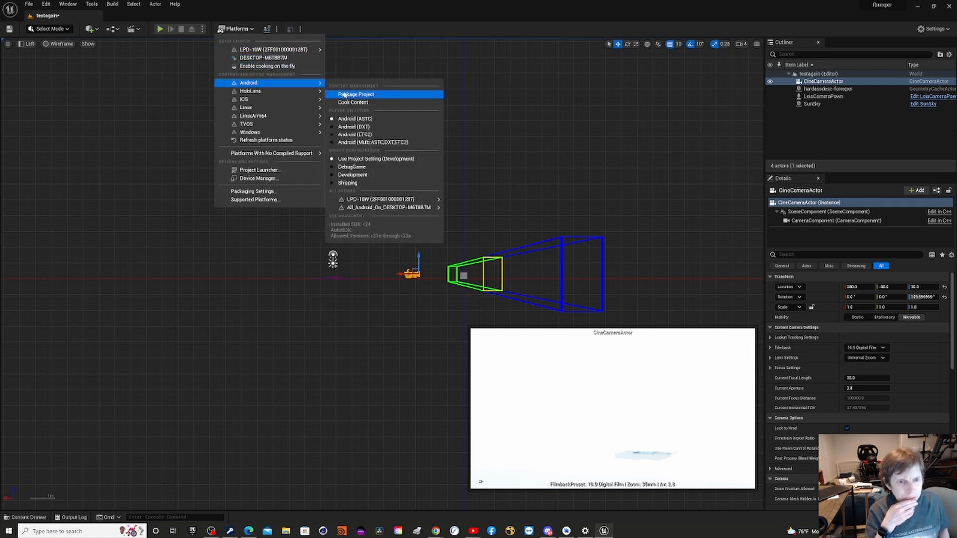
pyautogui.click(351, 95)
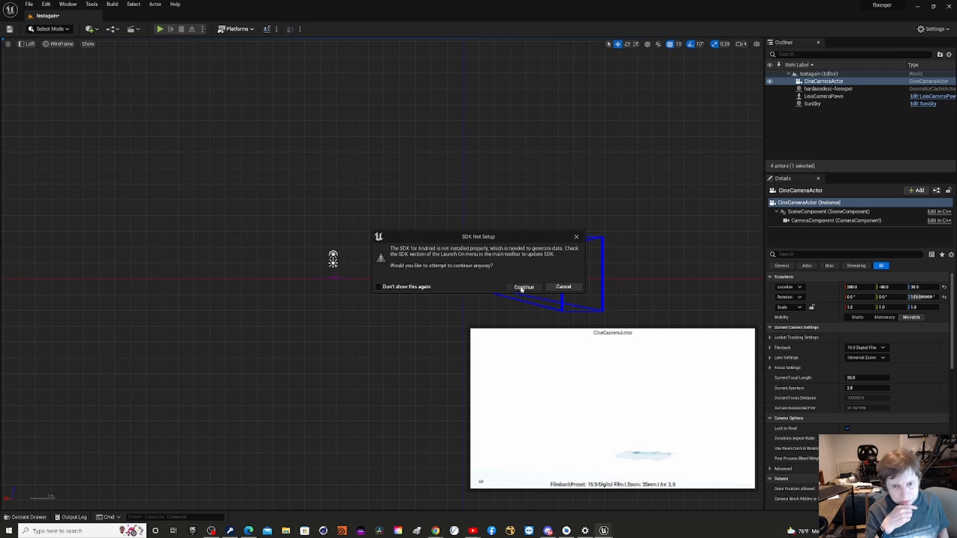
pyautogui.click(523, 288)
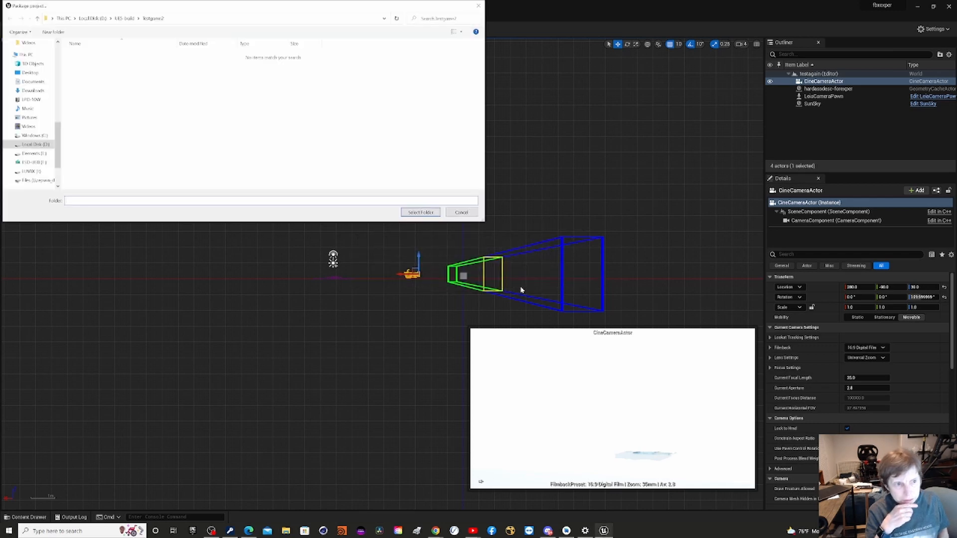
pyautogui.click(420, 213)
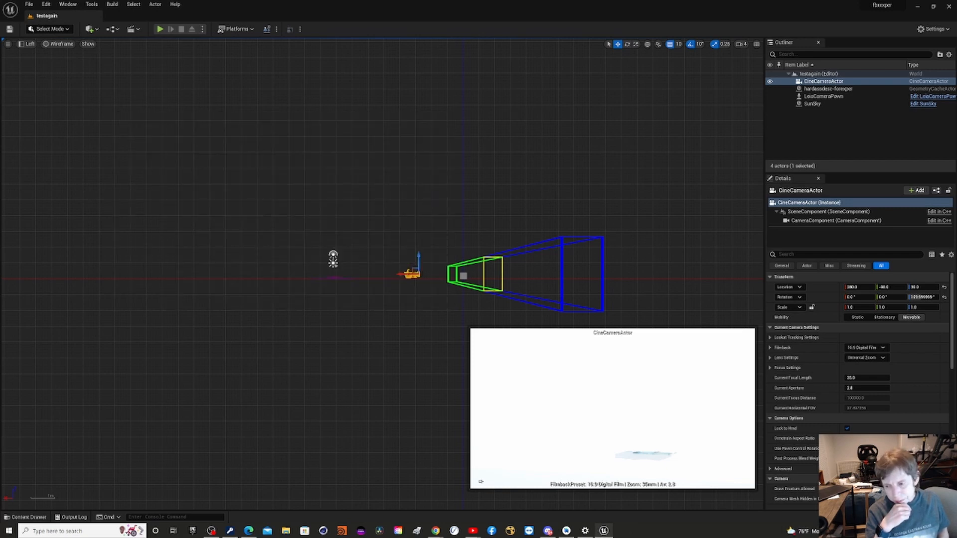
pyautogui.click(884, 486)
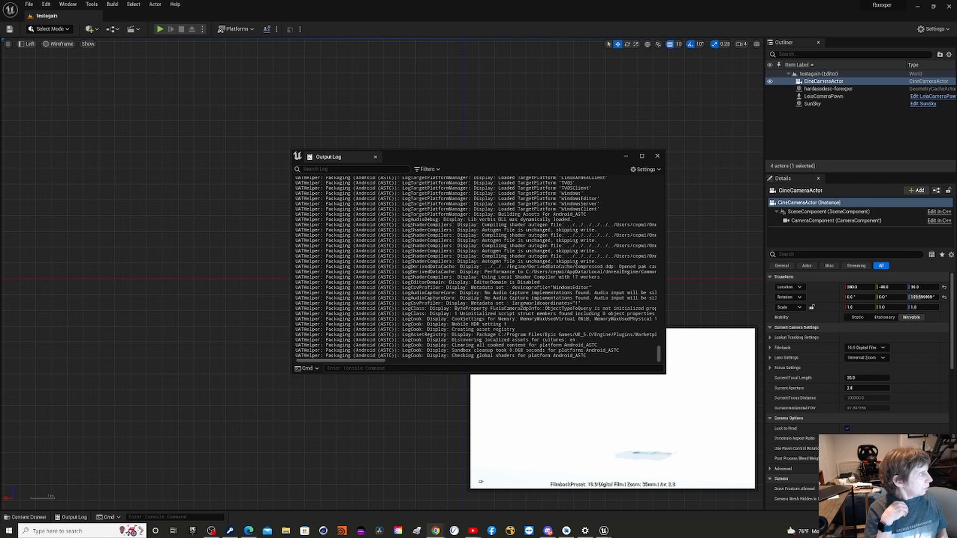
# Switch to the LeiaLoft Developer Docs in the browser and look through the Unity and Unreal SDK topics.
pyautogui.moveTo(0, 80); pyautogui.dragTo(334, 50)
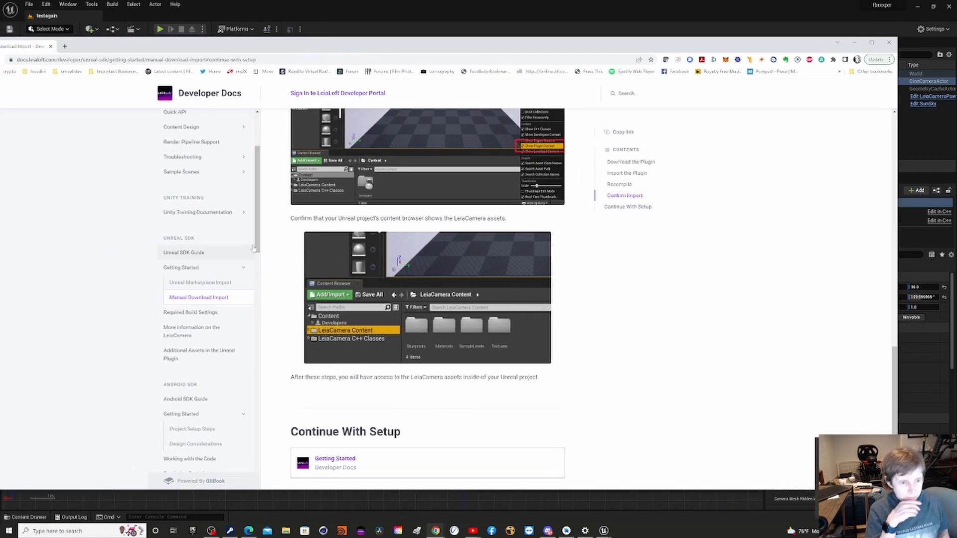
pyautogui.moveTo(257, 249); pyautogui.dragTo(260, 213)
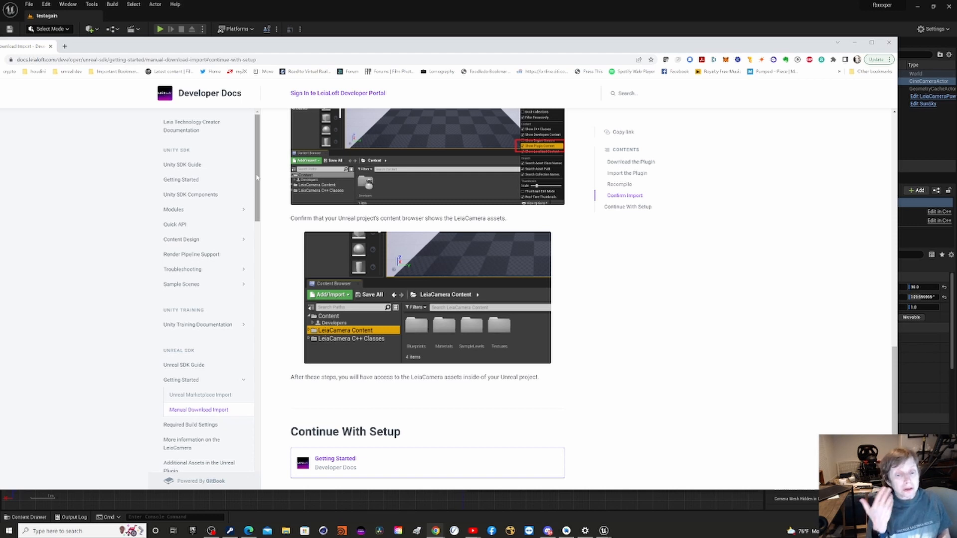
pyautogui.moveTo(257, 177); pyautogui.dragTo(261, 210)
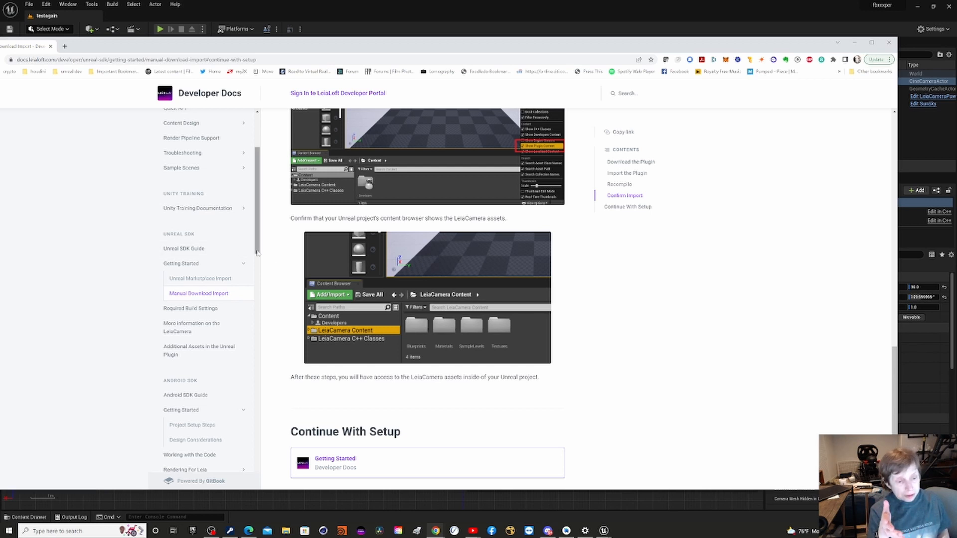
# Open the Cinema 4D topic Two Step Rendering Setup: Part I in the docs and reposition the browser window.
pyautogui.moveTo(257, 253); pyautogui.dragTo(264, 465)
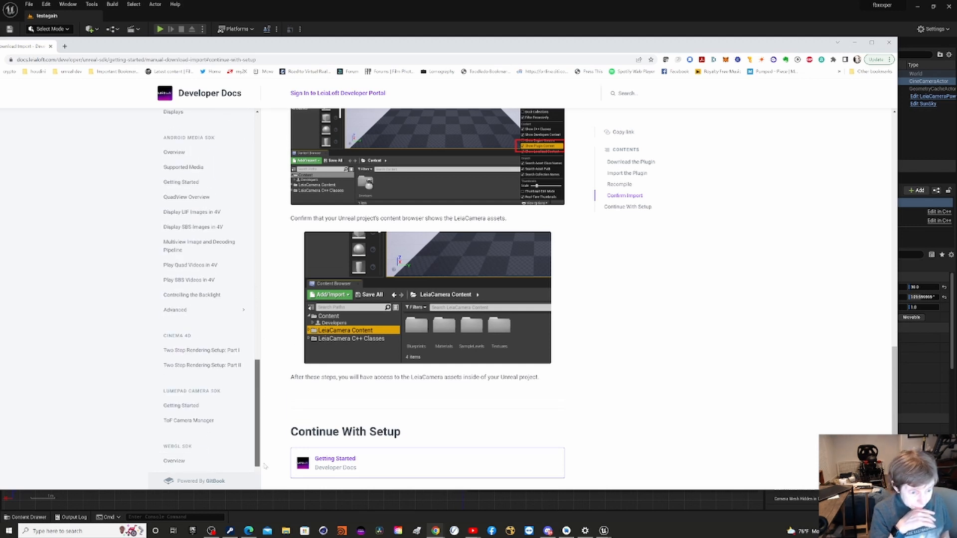
pyautogui.click(186, 352)
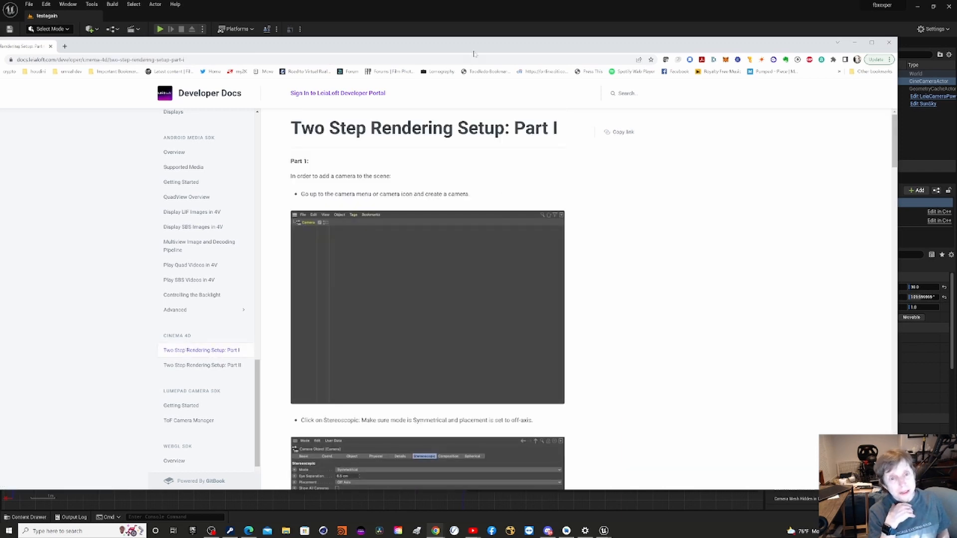
pyautogui.moveTo(461, 46); pyautogui.dragTo(500, 22)
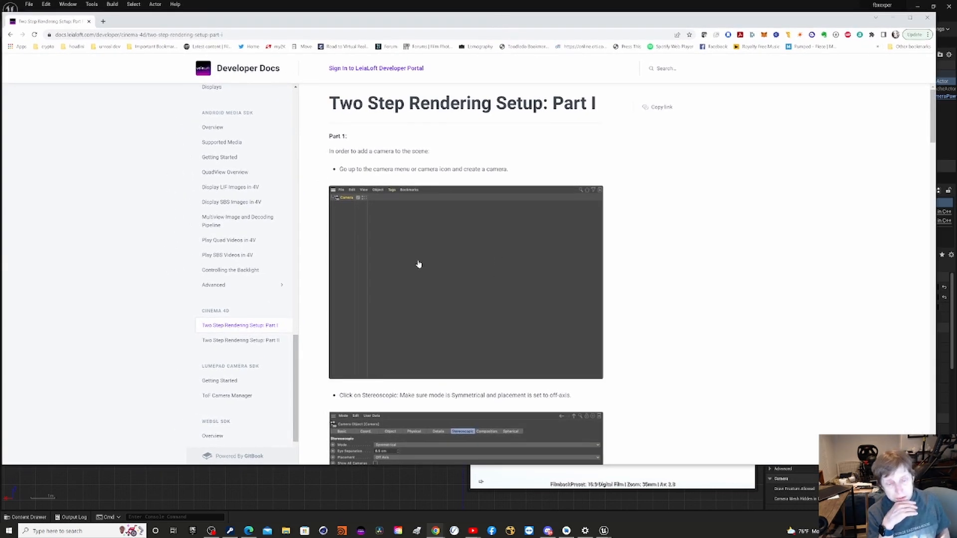
# Read through the Part I page, examining the stereoscopic camera settings, Zero Parallax, Auto Planes, Eye Separation, Placement and Show Floating Frame sections.
pyautogui.scroll(-5, 418, 265)
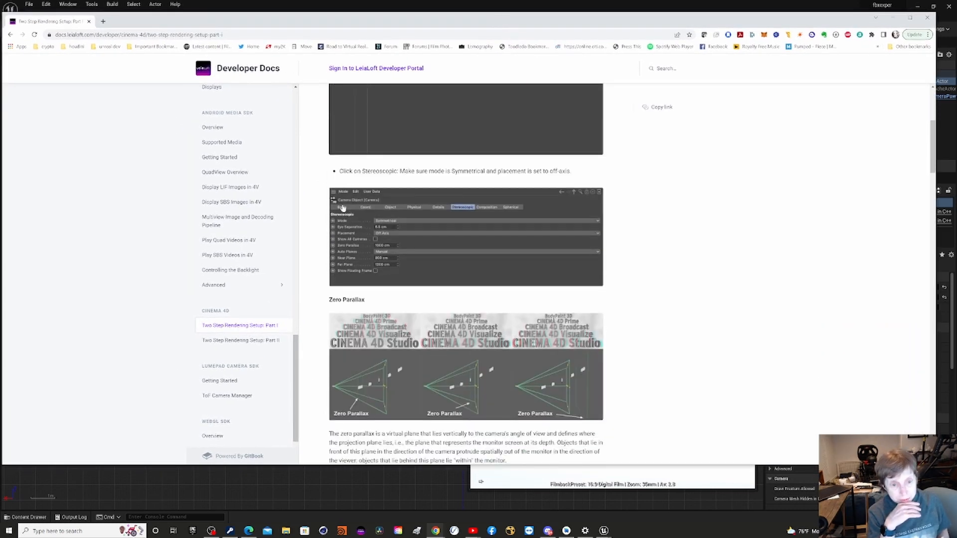
pyautogui.scroll(-3, 487, 377)
pyautogui.scroll(-12, 487, 378)
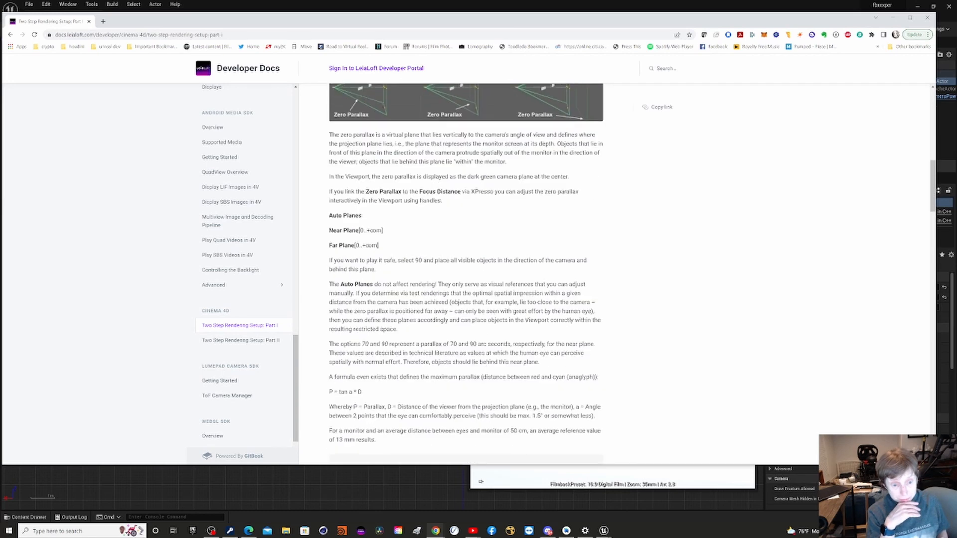
pyautogui.scroll(-8, 486, 377)
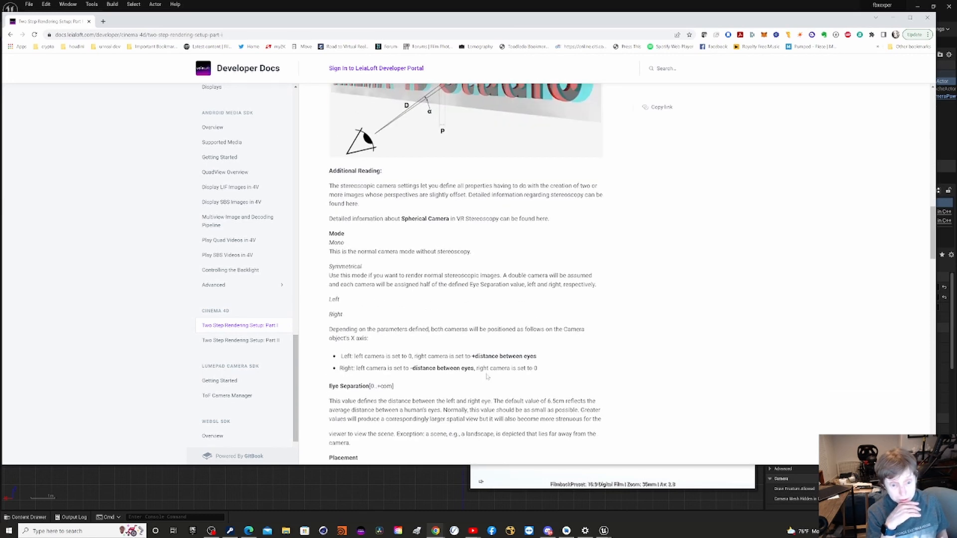
pyautogui.scroll(-1, 487, 377)
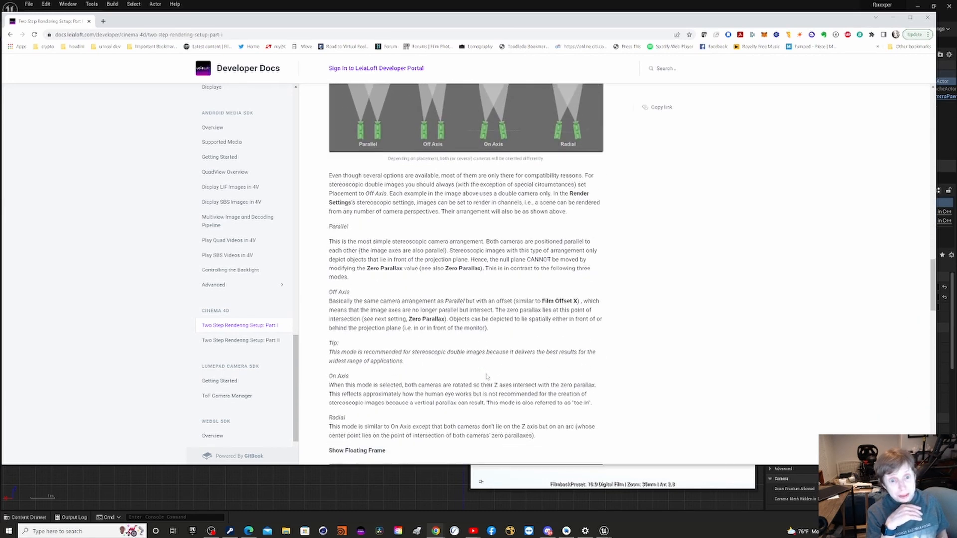
pyautogui.scroll(10, 486, 377)
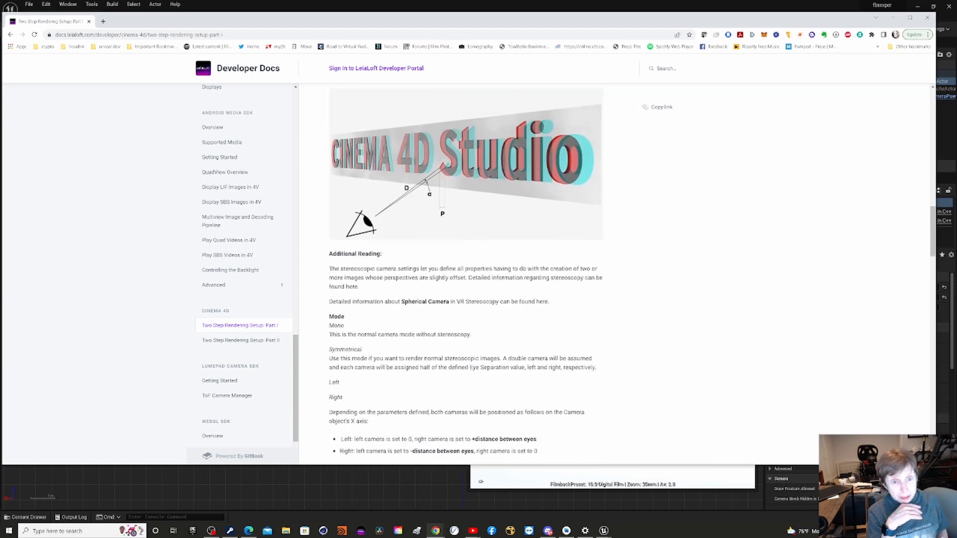
pyautogui.scroll(9, 475, 349)
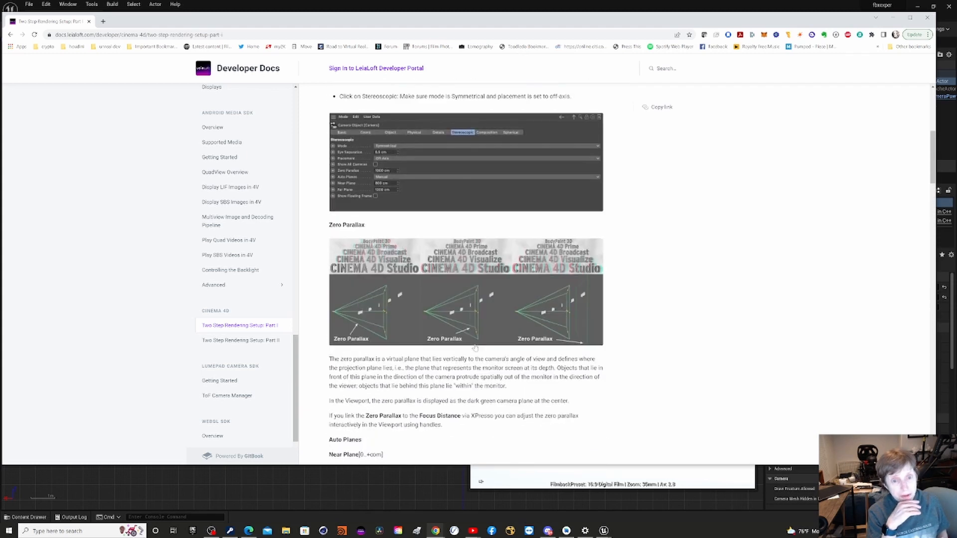
pyautogui.scroll(7, 474, 348)
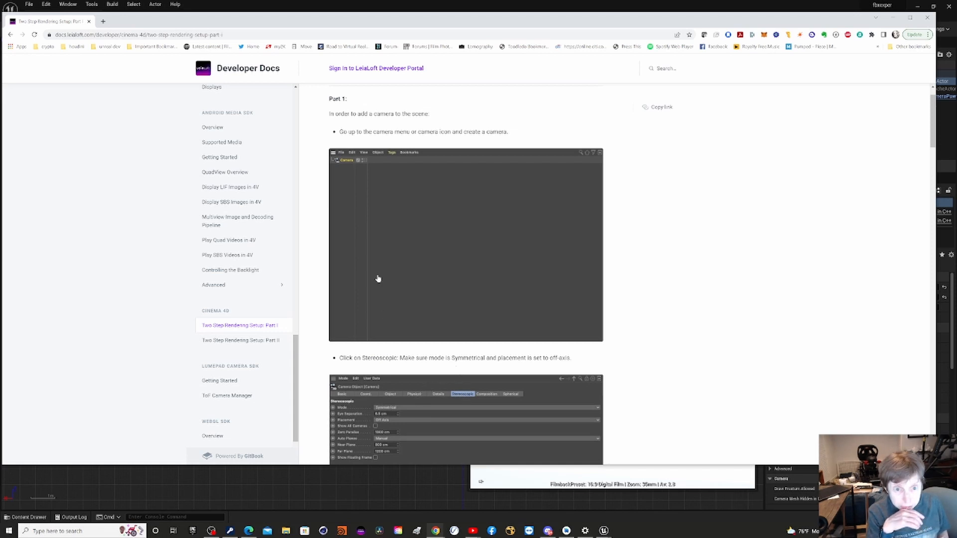
pyautogui.scroll(-8, 430, 339)
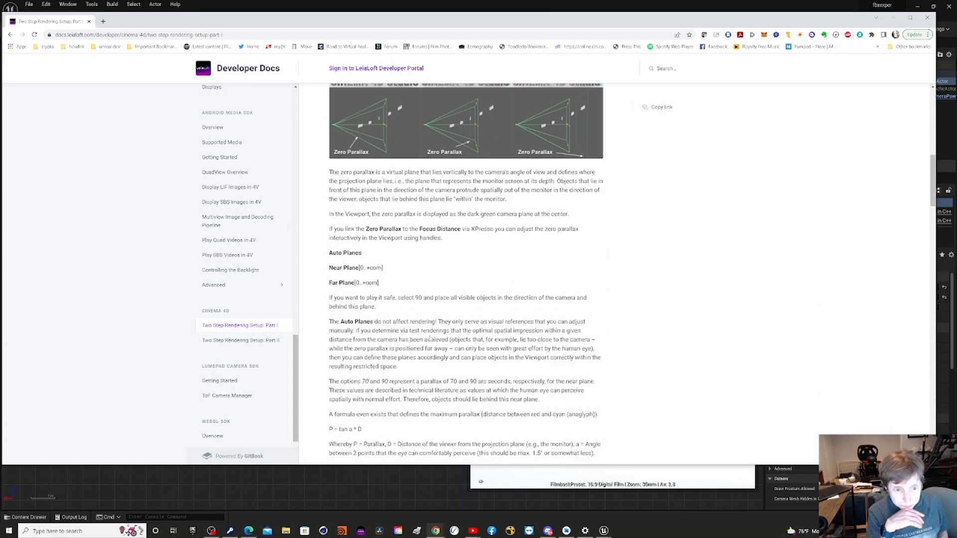
pyautogui.scroll(-8, 429, 339)
pyautogui.scroll(-5, 430, 338)
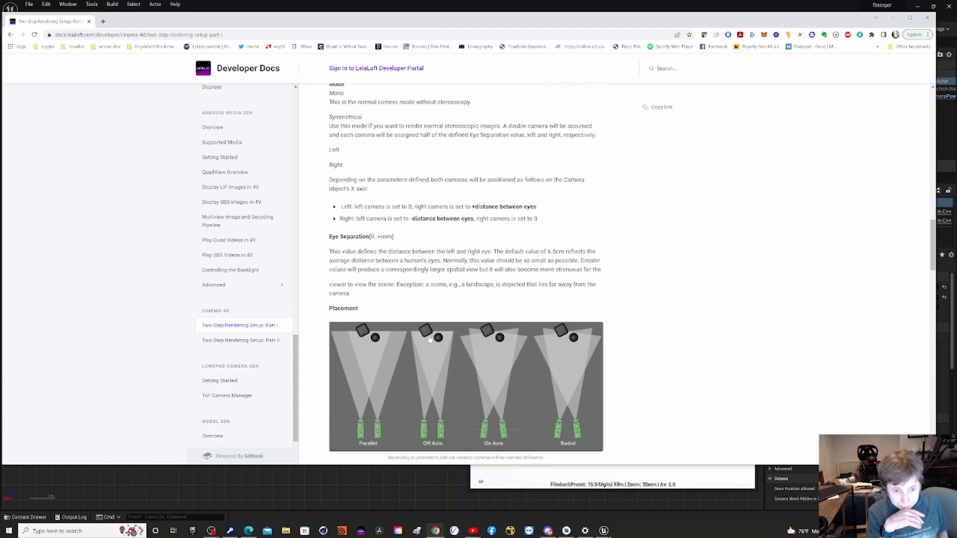
pyautogui.scroll(-8, 430, 338)
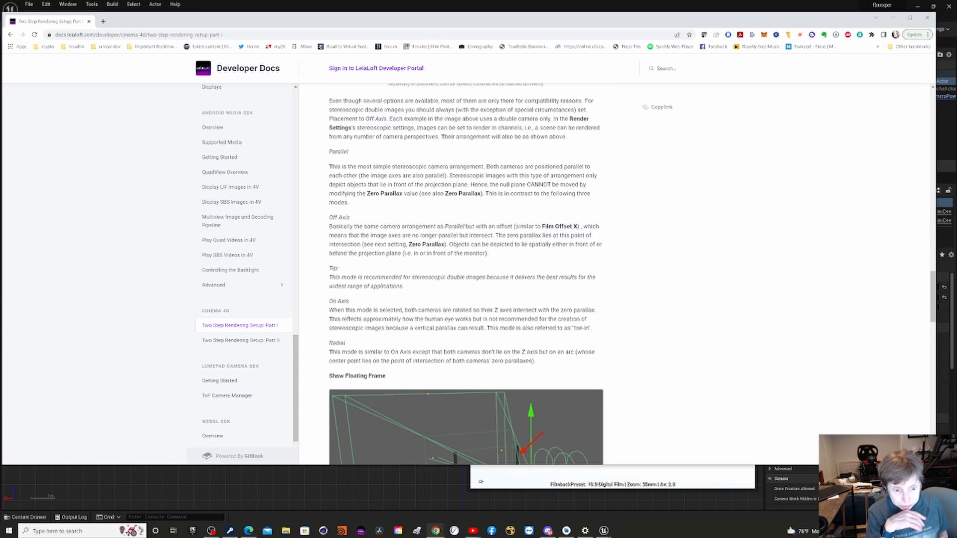
pyautogui.scroll(-5, 411, 325)
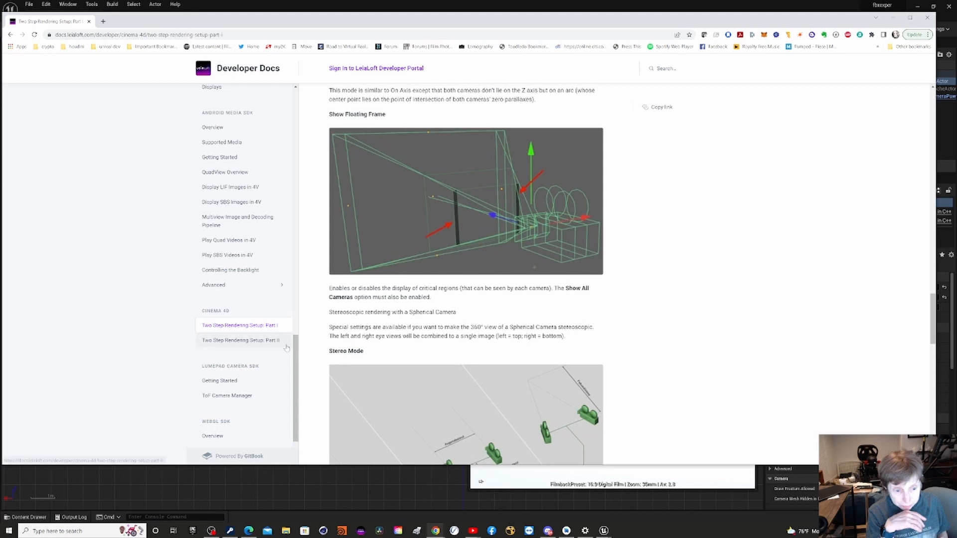
# Open Two Step Rendering Setup: Part II and read its stereoscopic render settings and channel options.
pyautogui.click(254, 343)
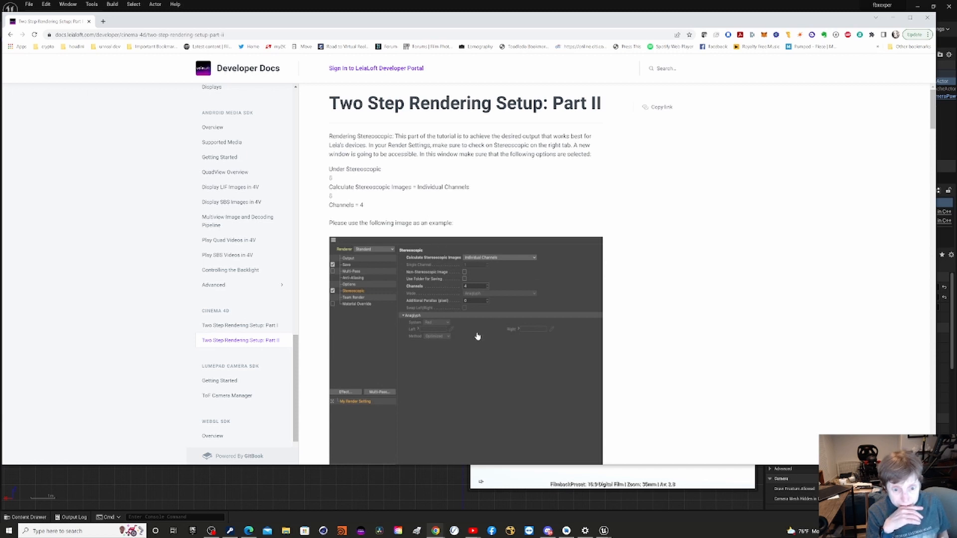
pyautogui.scroll(-15, 477, 336)
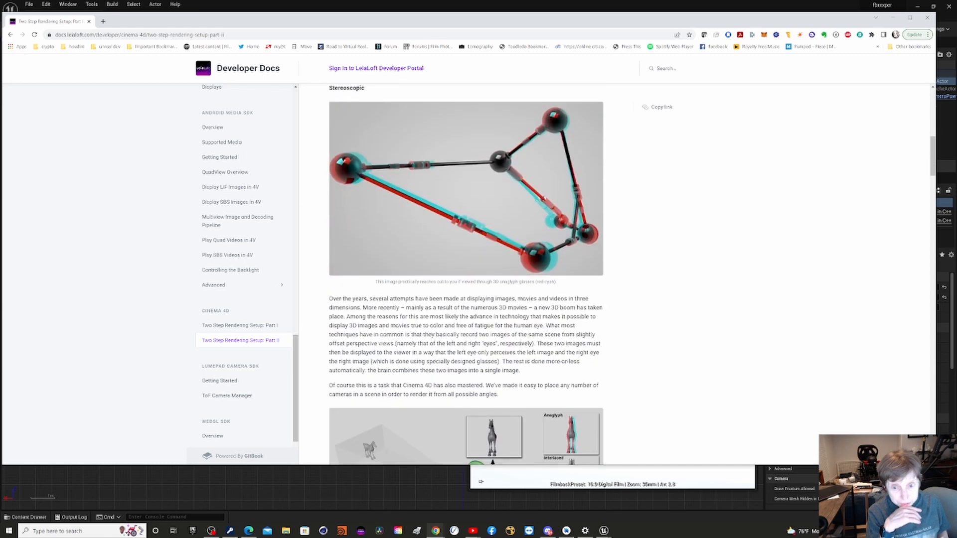
pyautogui.scroll(-15, 477, 335)
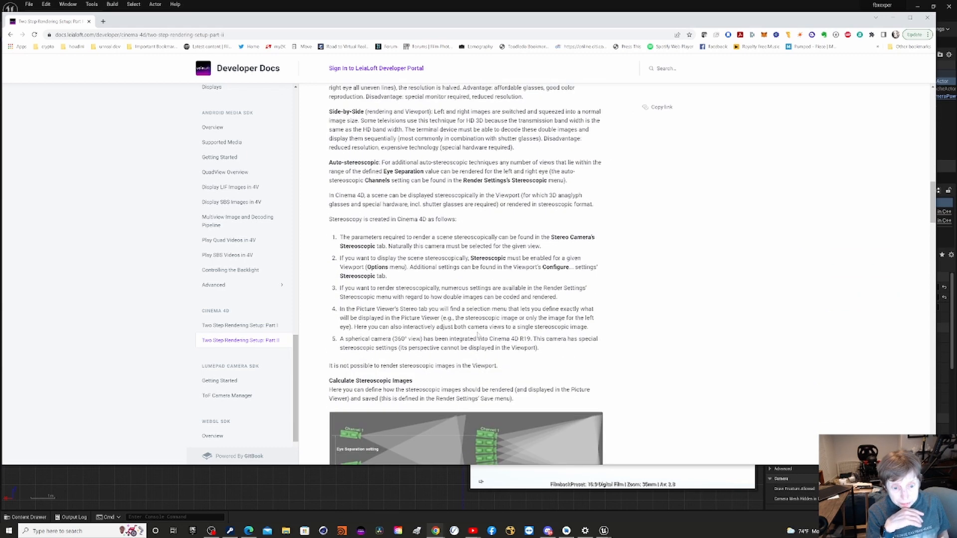
pyautogui.scroll(-8, 477, 336)
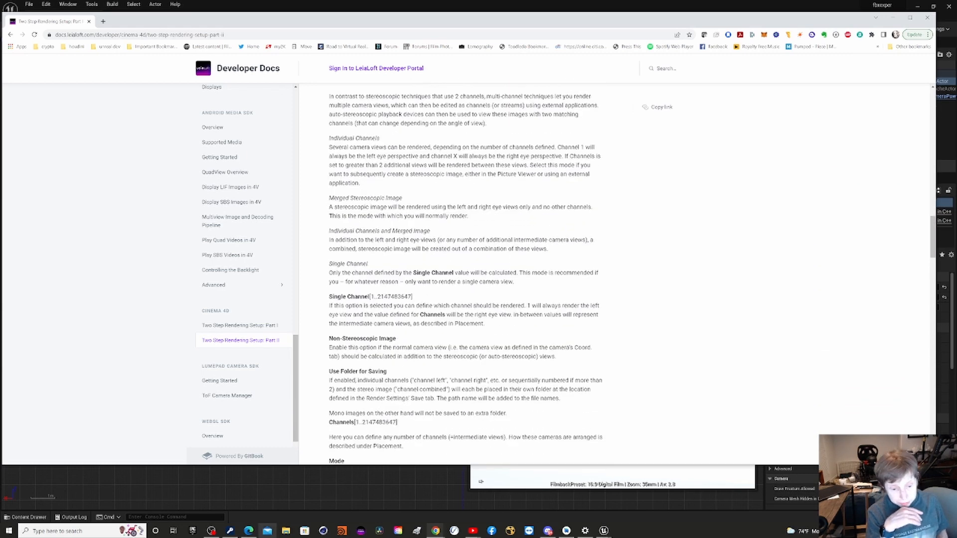
# Switch to Lightfield Studio Beta, look at its content conversion screen, and close it.
pyautogui.click(361, 532)
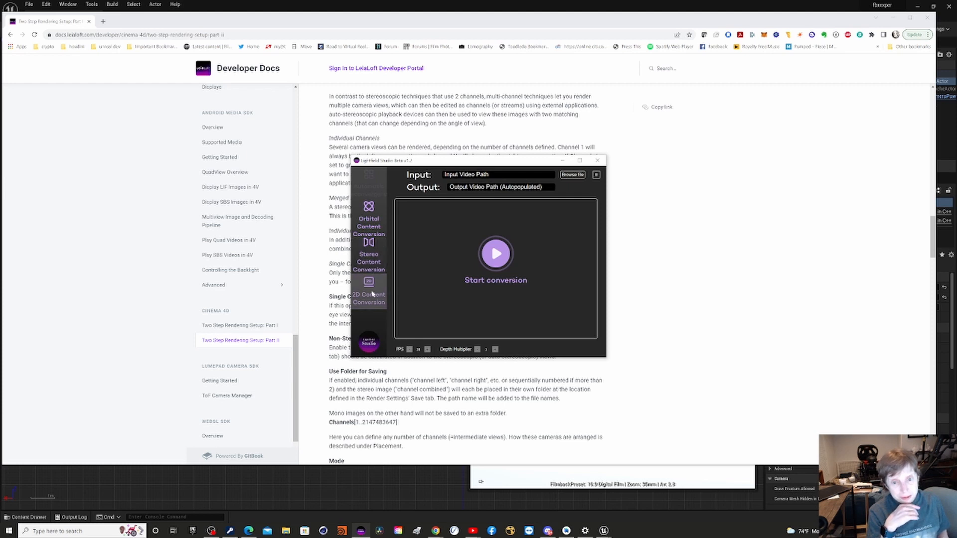
pyautogui.click(597, 161)
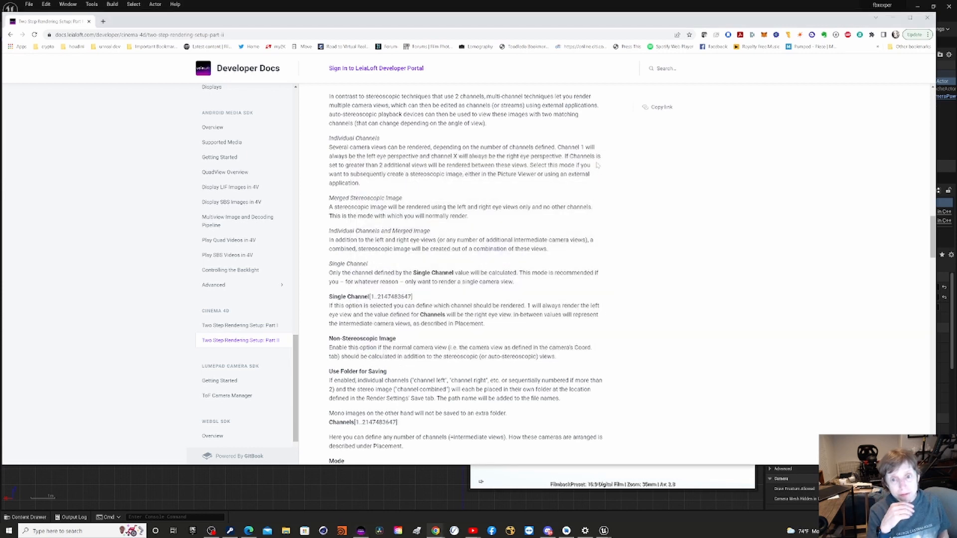
# Switch back to Unreal Editor, move the Output Log window away from the centre and enlarge it.
pyautogui.click(794, 6)
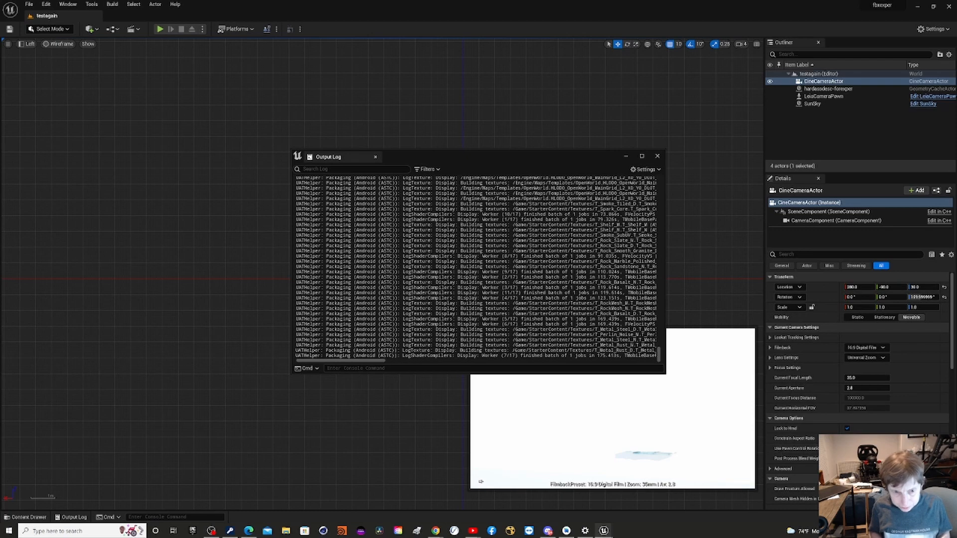
pyautogui.moveTo(414, 158); pyautogui.dragTo(225, 120)
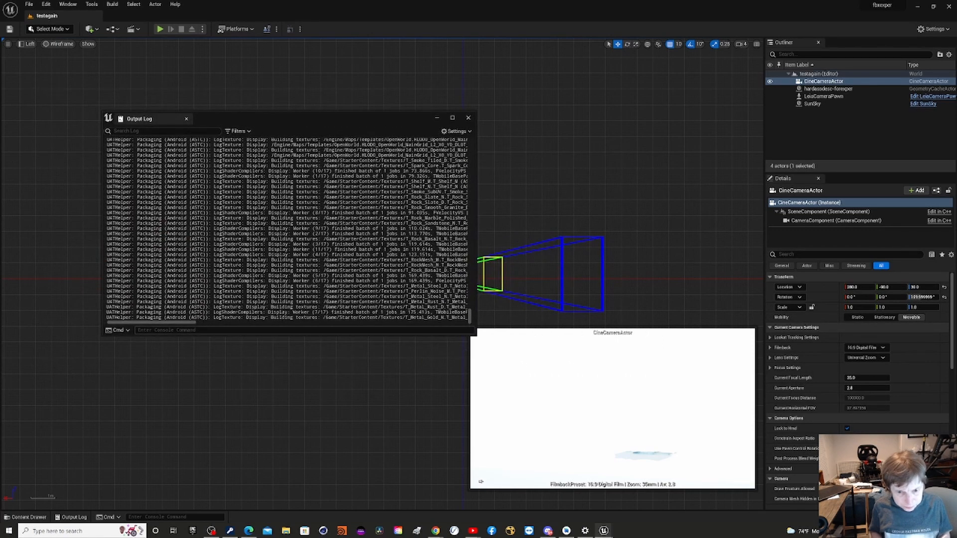
pyautogui.moveTo(473, 333); pyautogui.dragTo(740, 461)
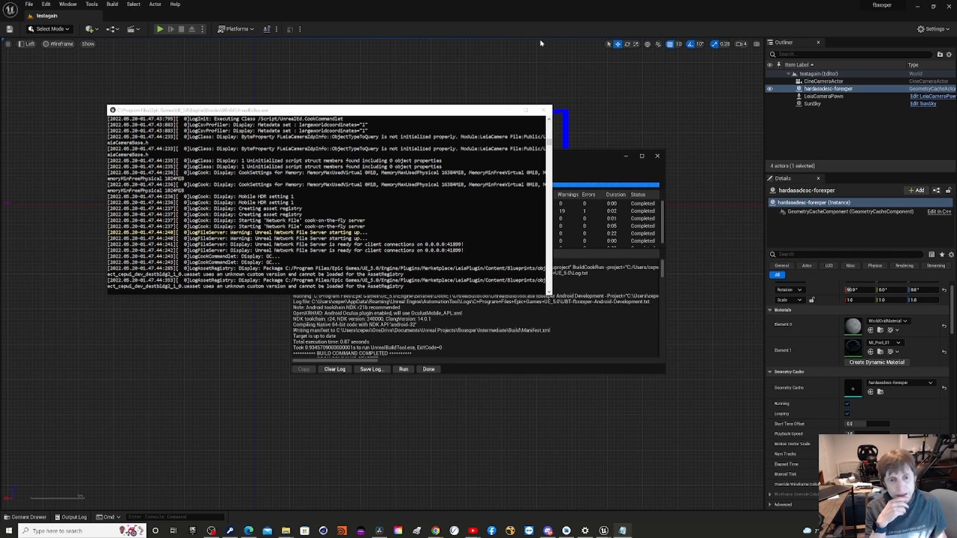
# Examine the Project Launcher's output log for the LPD-10W launch down to its end, finish the launch session and close the launcher.
pyautogui.moveTo(549, 147); pyautogui.dragTo(543, 171)
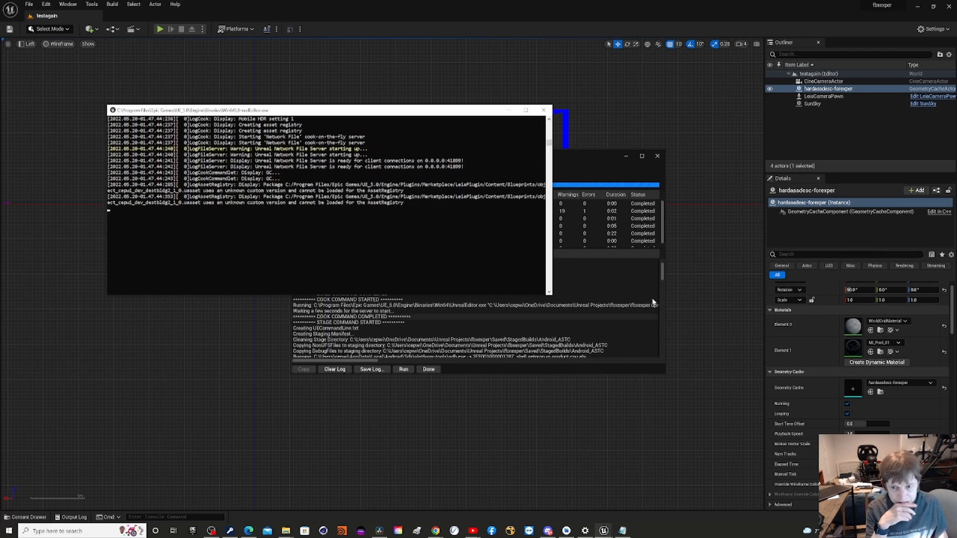
pyautogui.moveTo(663, 276); pyautogui.dragTo(667, 357)
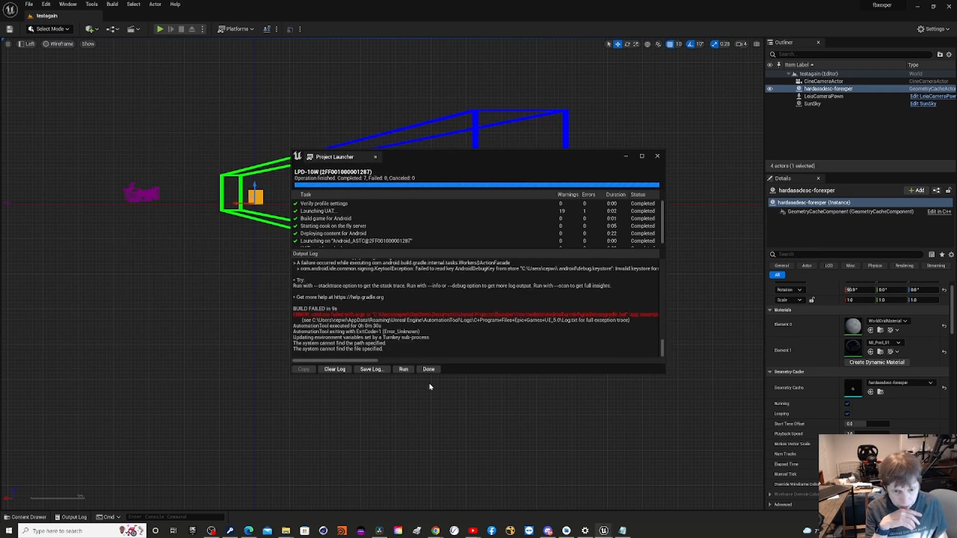
pyautogui.click(428, 369)
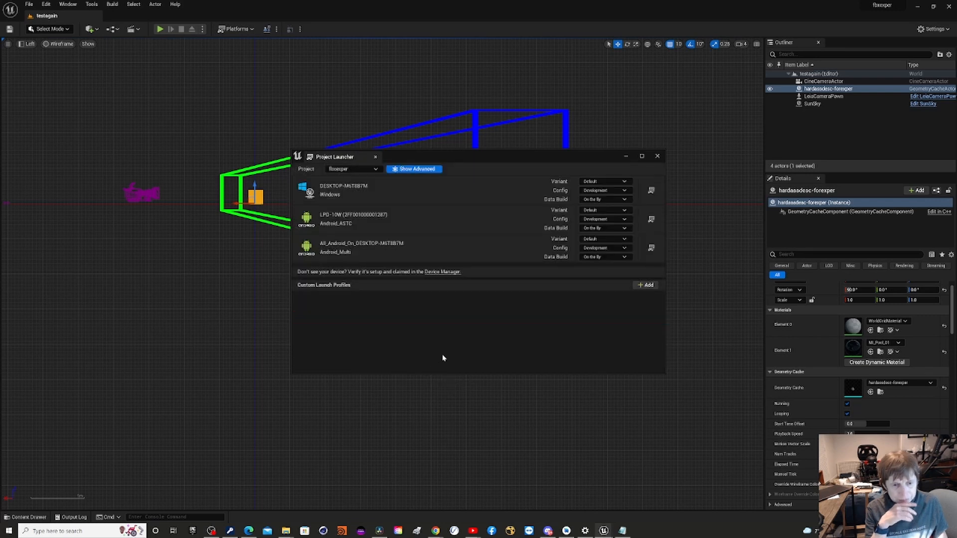
pyautogui.click(657, 156)
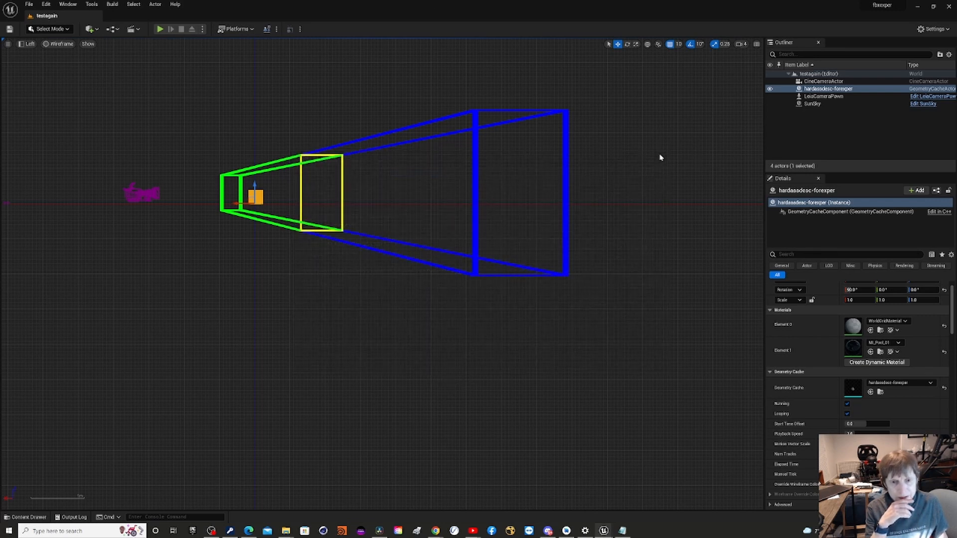
# Save all changes and open the existing project MyProject13.
pyautogui.click(28, 5)
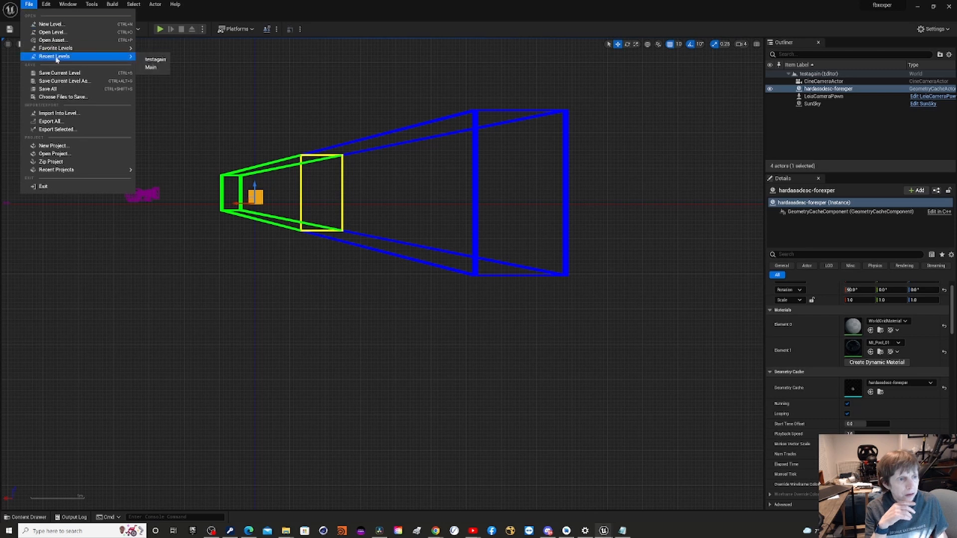
pyautogui.click(59, 92)
pyautogui.click(31, 6)
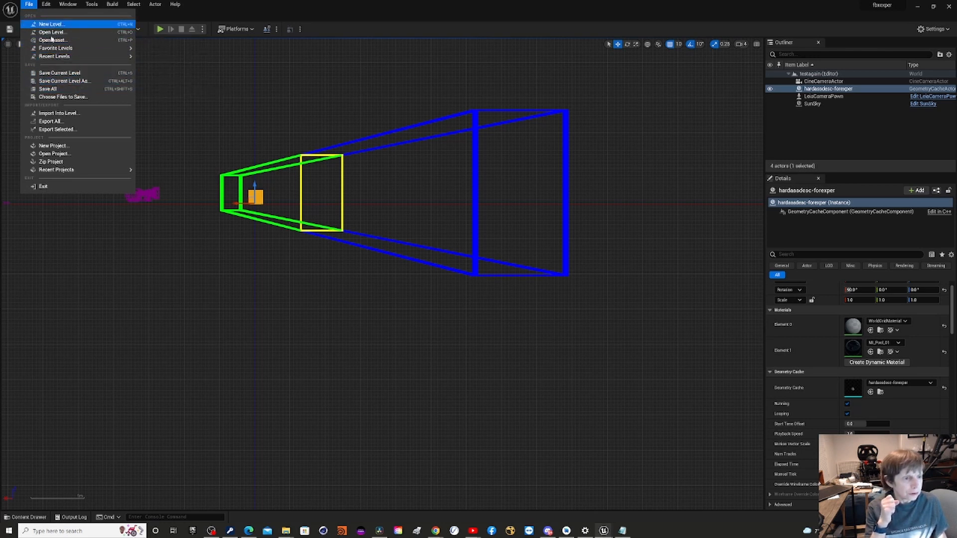
pyautogui.click(85, 154)
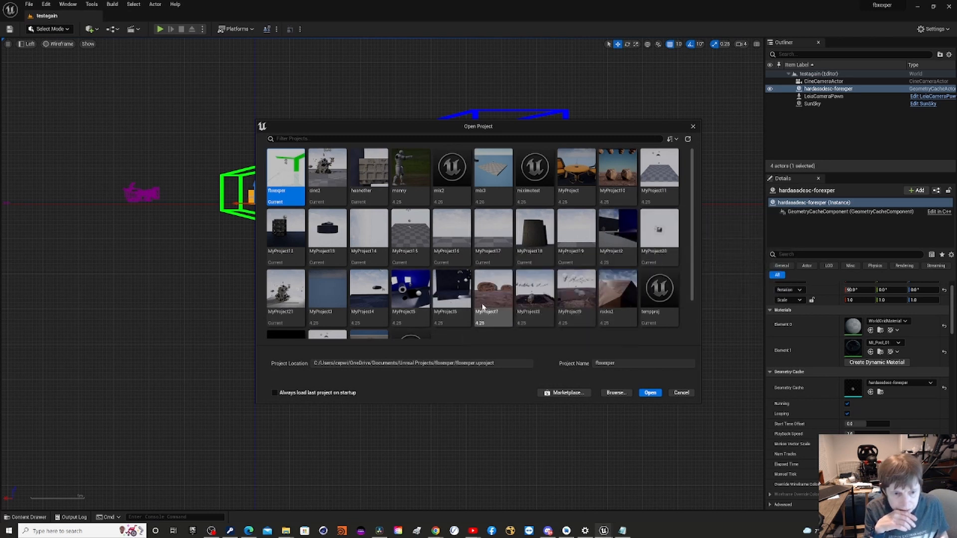
pyautogui.scroll(-1, 482, 307)
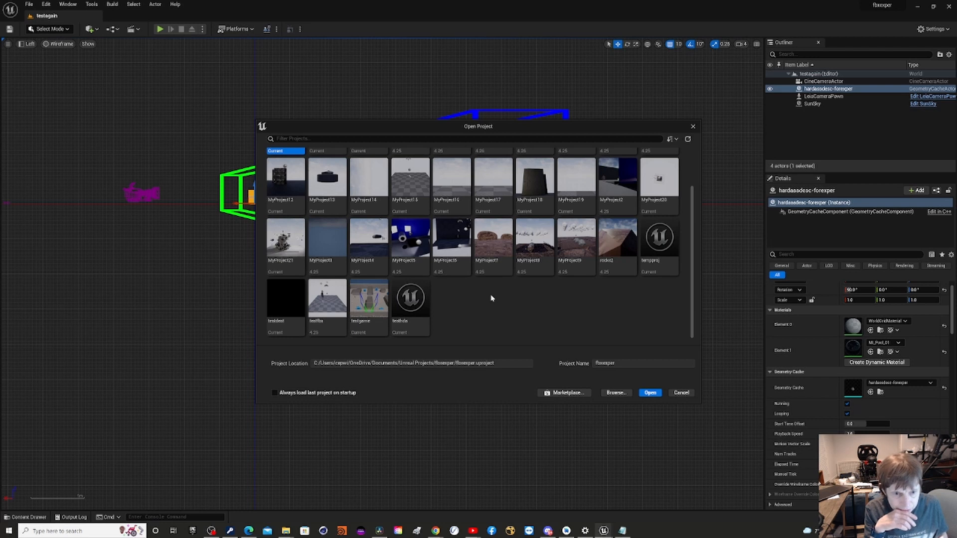
pyautogui.scroll(1, 490, 298)
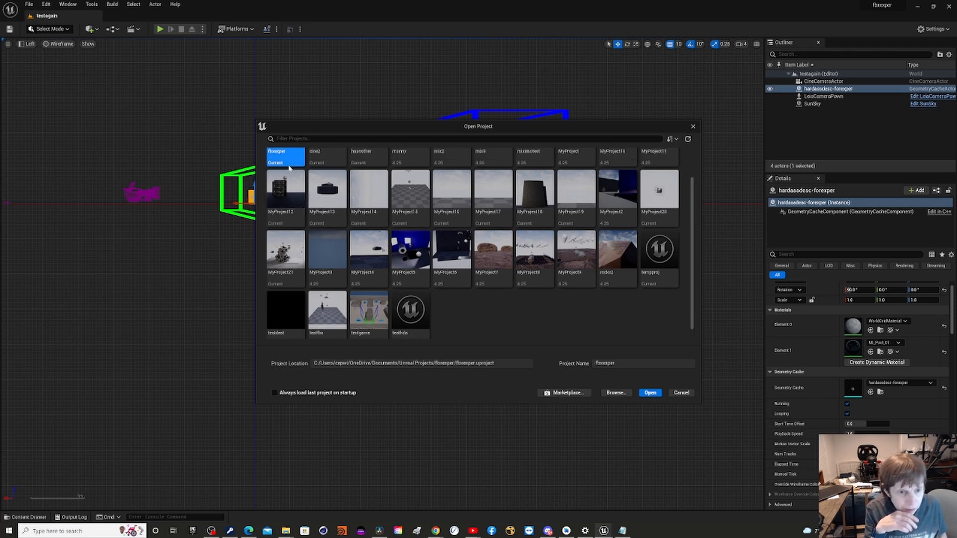
pyautogui.click(332, 194)
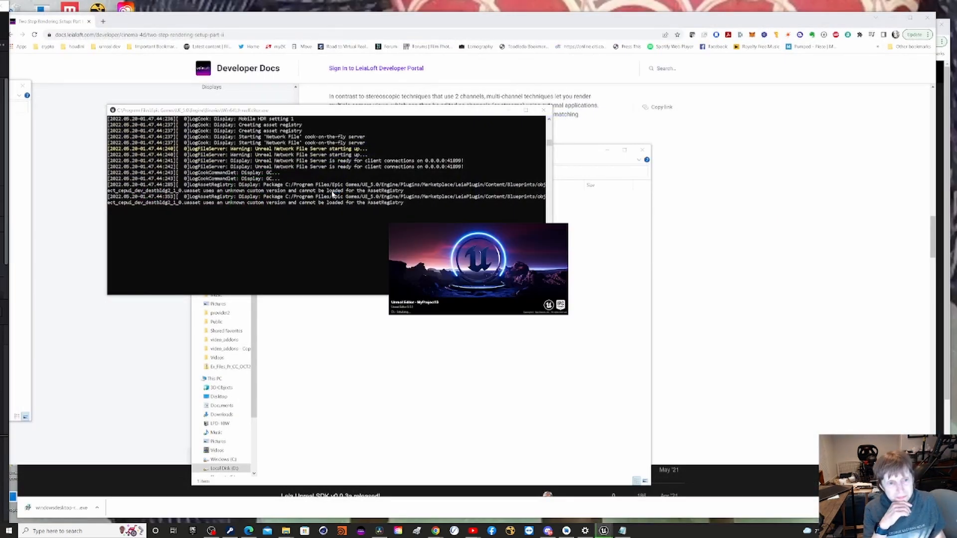
# Close the leftover cook server console window and zoom in on the object in MyProject13's perspective viewport.
pyautogui.click(544, 110)
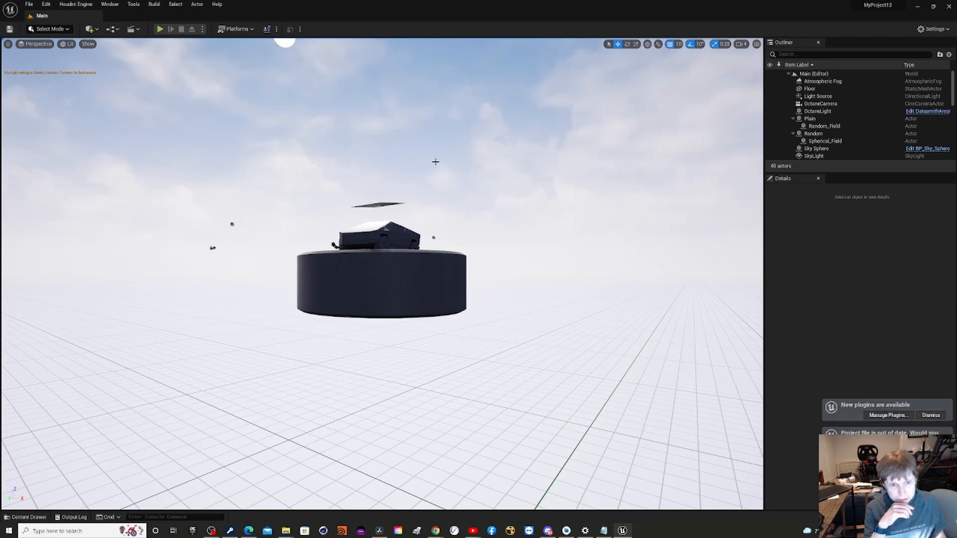
pyautogui.scroll(2, 459, 410)
pyautogui.scroll(6, 460, 410)
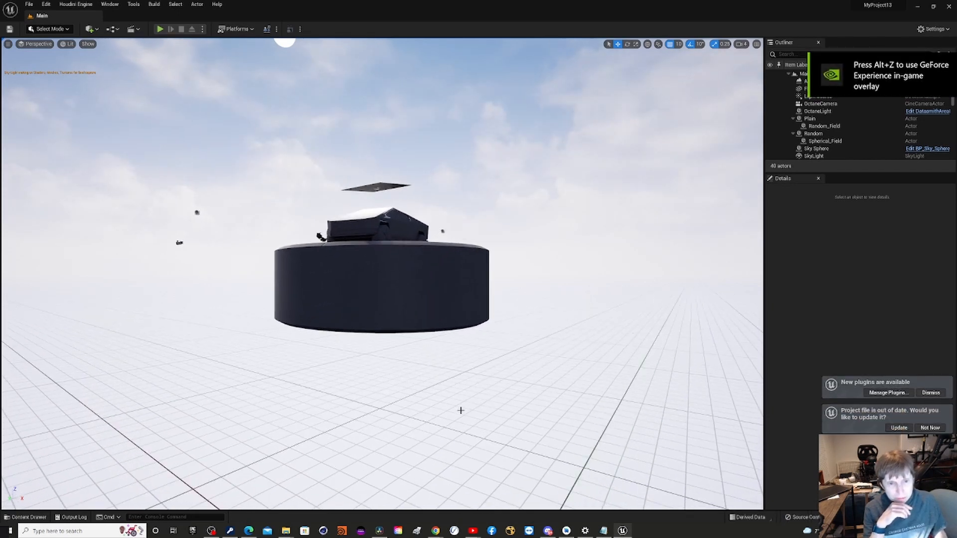
# Open the teslacombo3-resave sequence from the Animations folder under Content/ha/teslacombo3-resave in Sequencer and play its animation.
pyautogui.scroll(1, 461, 410)
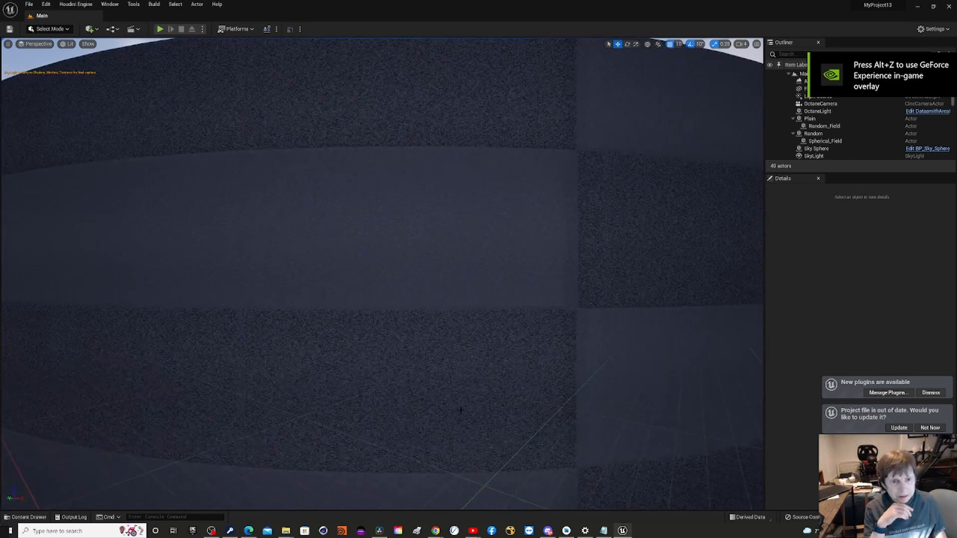
pyautogui.scroll(-10, 463, 406)
pyautogui.scroll(-3, 474, 393)
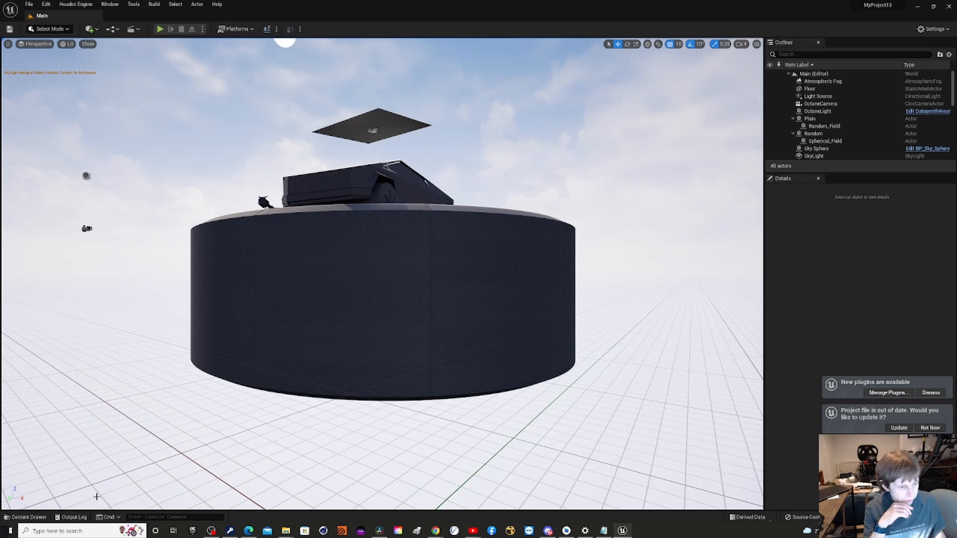
pyautogui.click(40, 517)
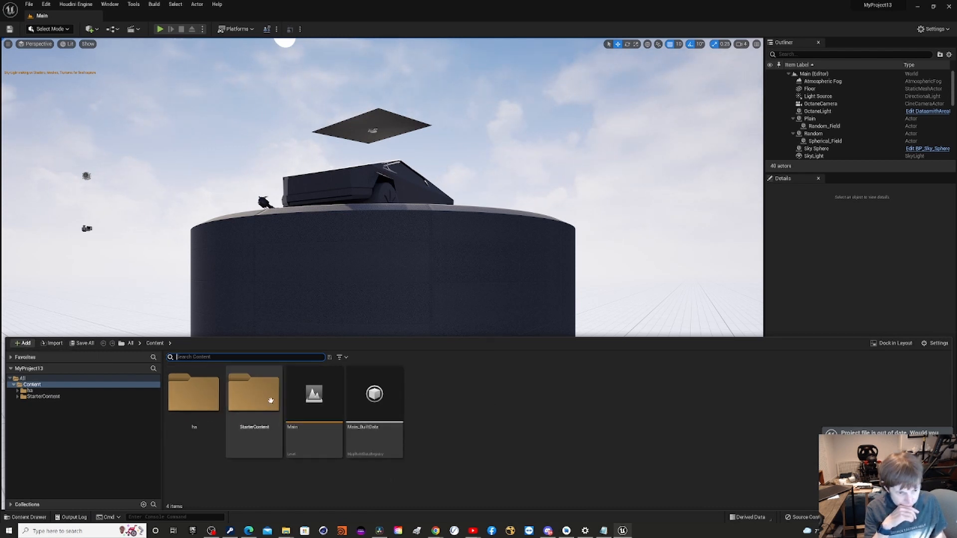
pyautogui.click(201, 402)
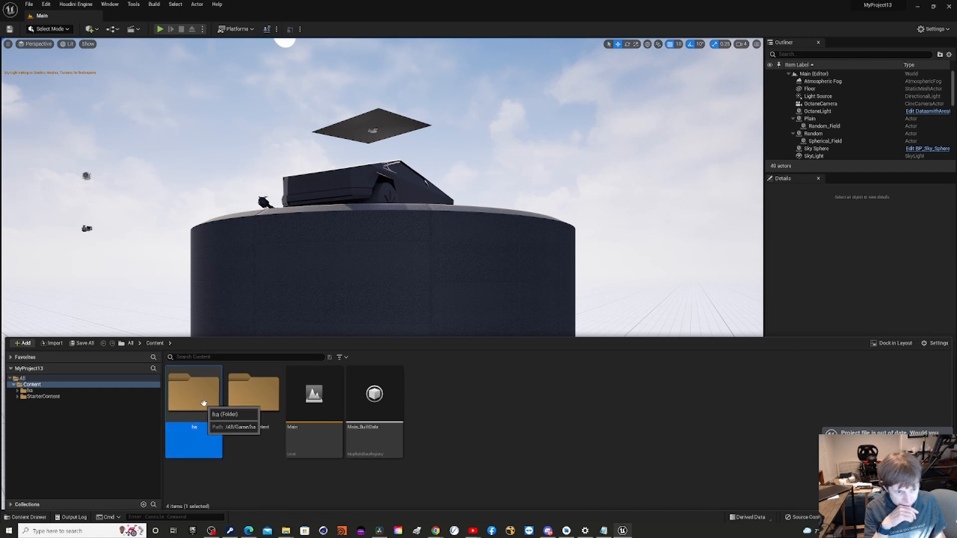
pyautogui.doubleClick(202, 402)
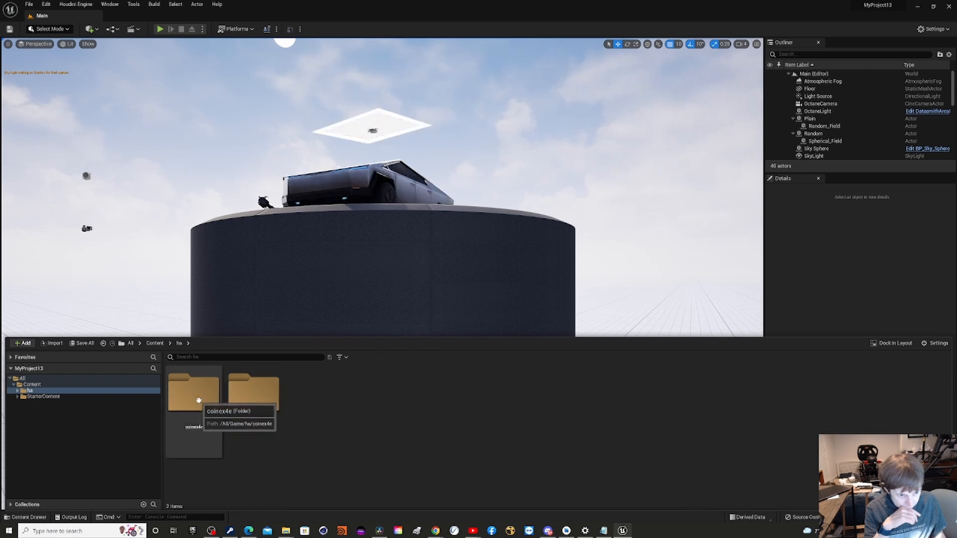
pyautogui.doubleClick(239, 403)
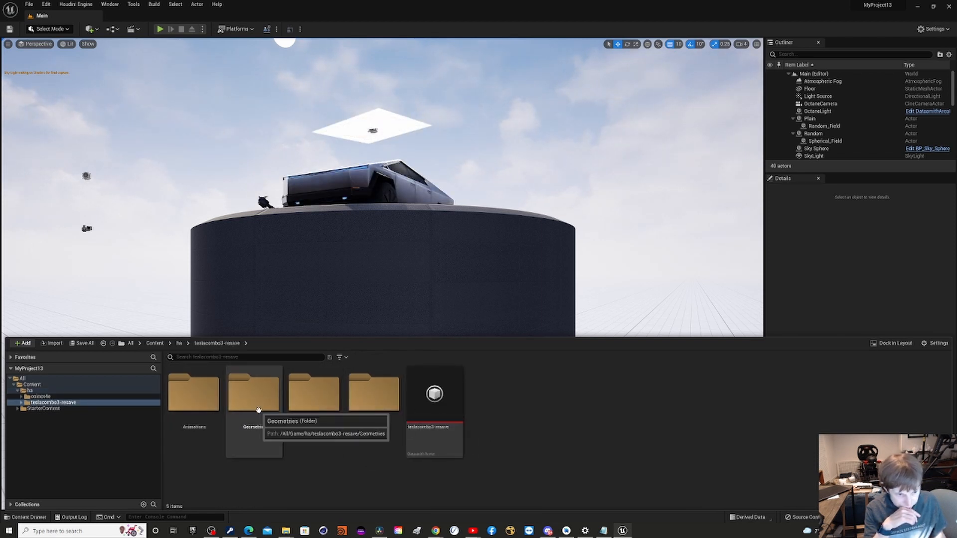
pyautogui.doubleClick(212, 404)
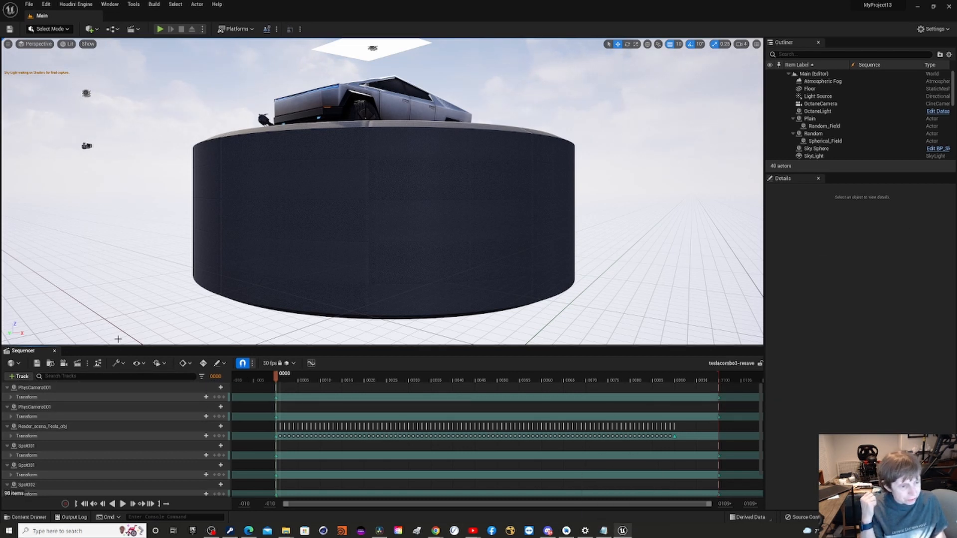
pyautogui.click(122, 503)
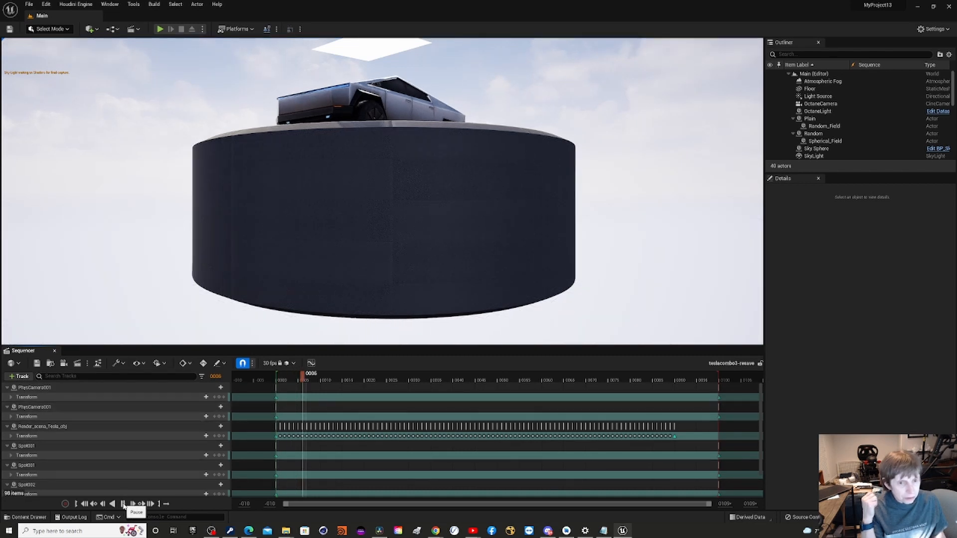